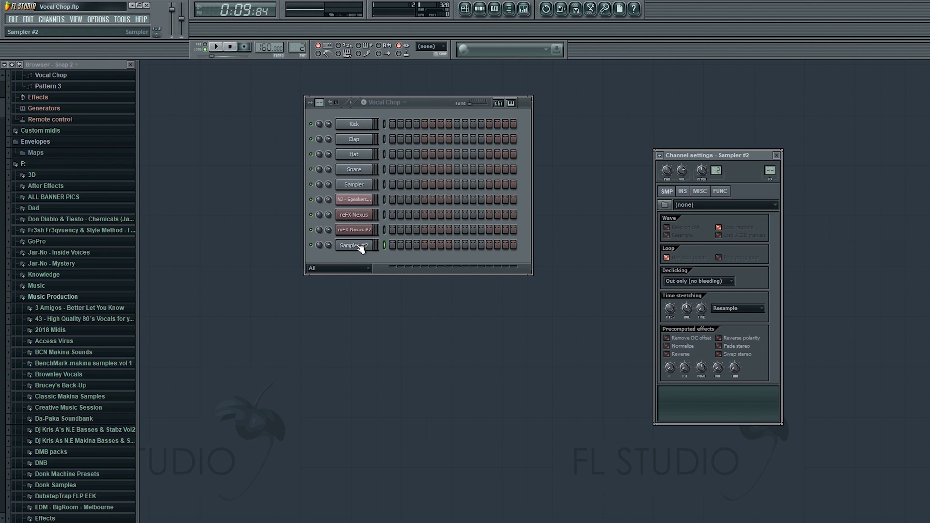
Add a new Slicex channel to the Vocal Chop pattern
right_click(357, 243)
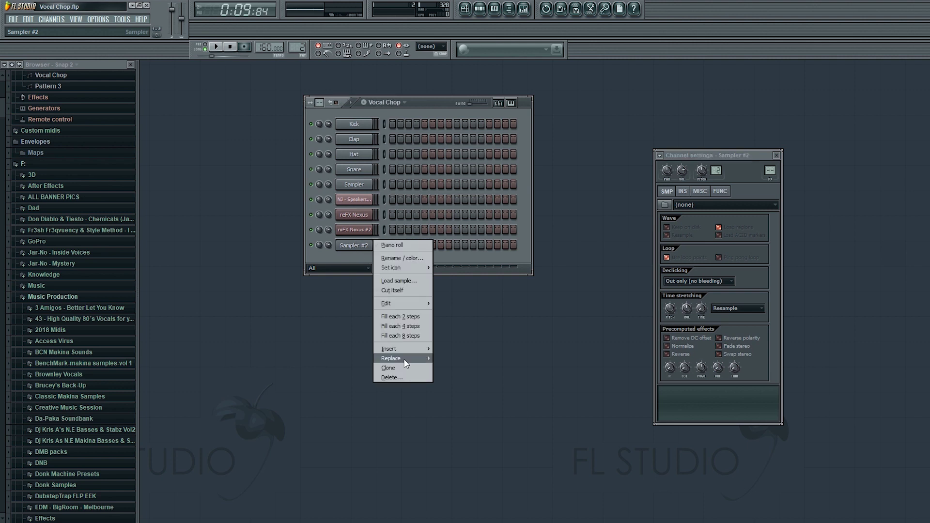
left_click(332, 250)
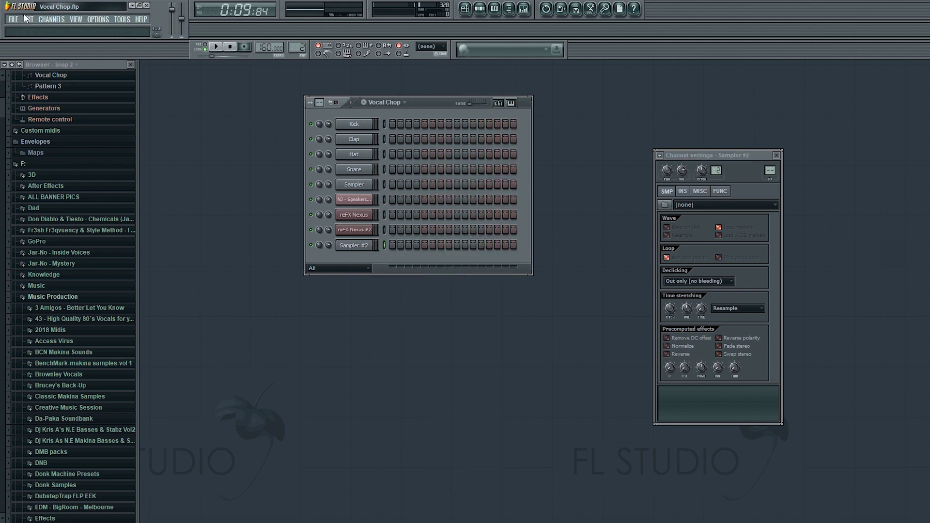
left_click(51, 20)
mouse_move(115, 31)
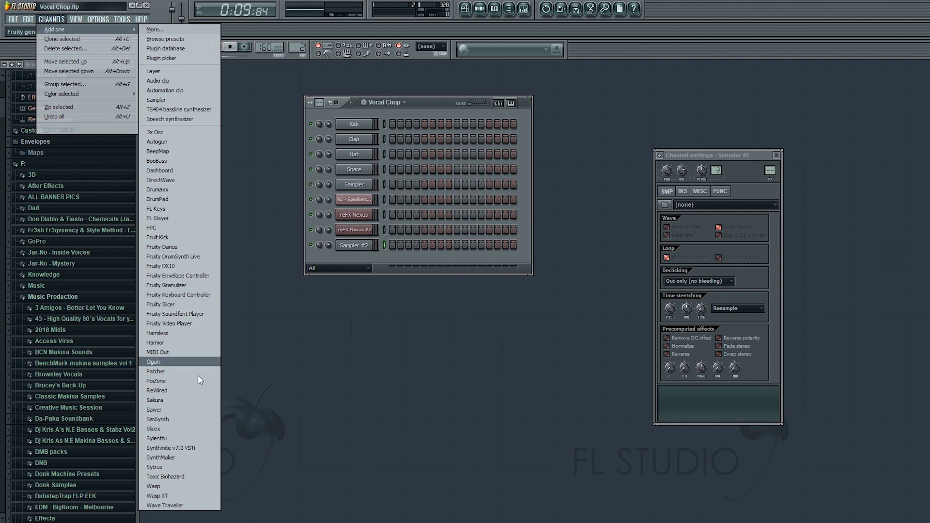
left_click(184, 428)
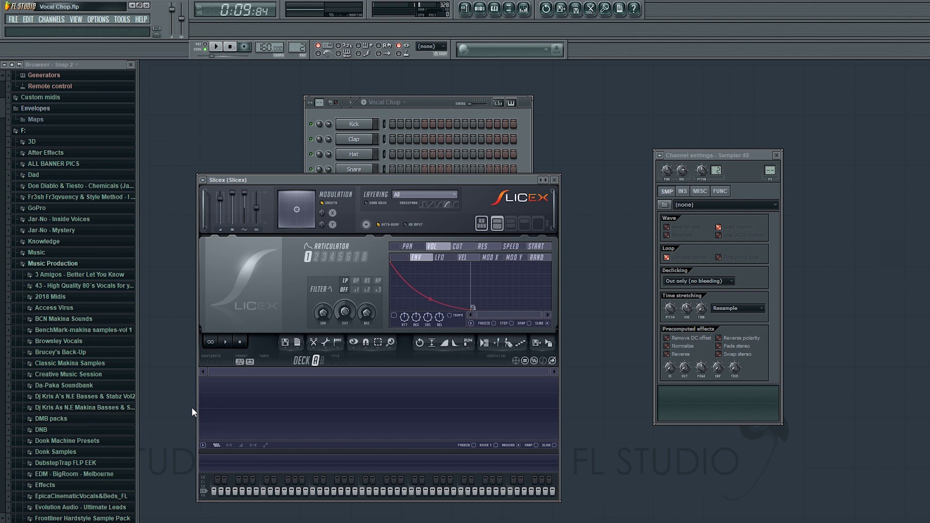
Load the Verse-speaker-up.mp3 sample from the existing audio clip channel into Slicex deck A and close the clip's channel settings
left_click_drag(442, 179, 717, 118)
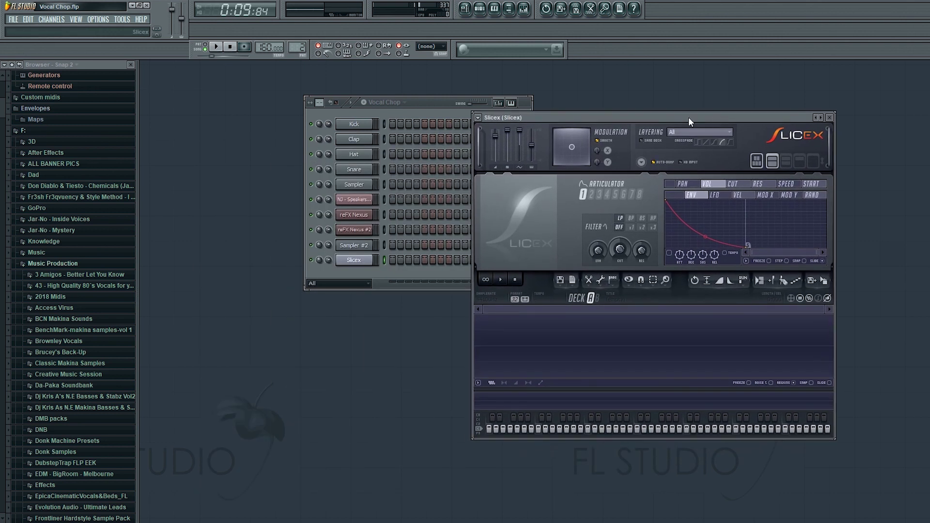
left_click(350, 200)
left_click_drag(712, 390, 567, 345)
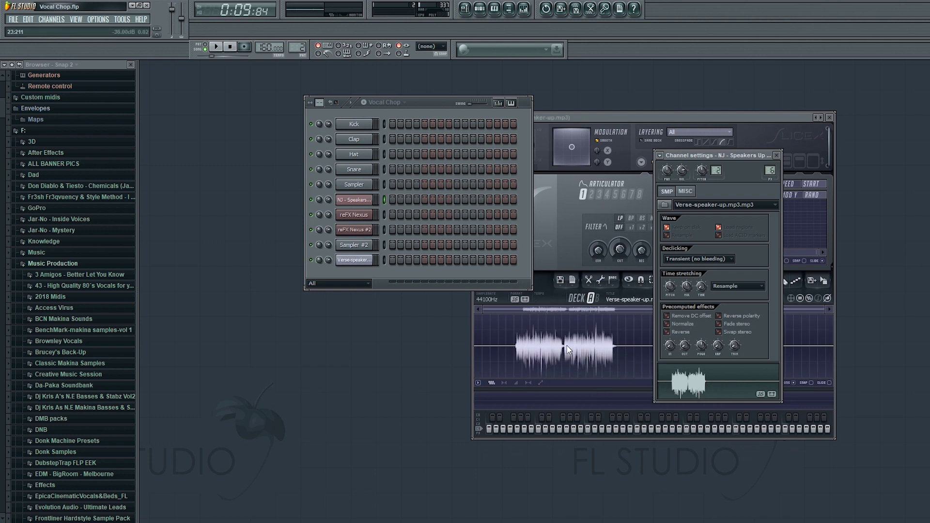
left_click(777, 155)
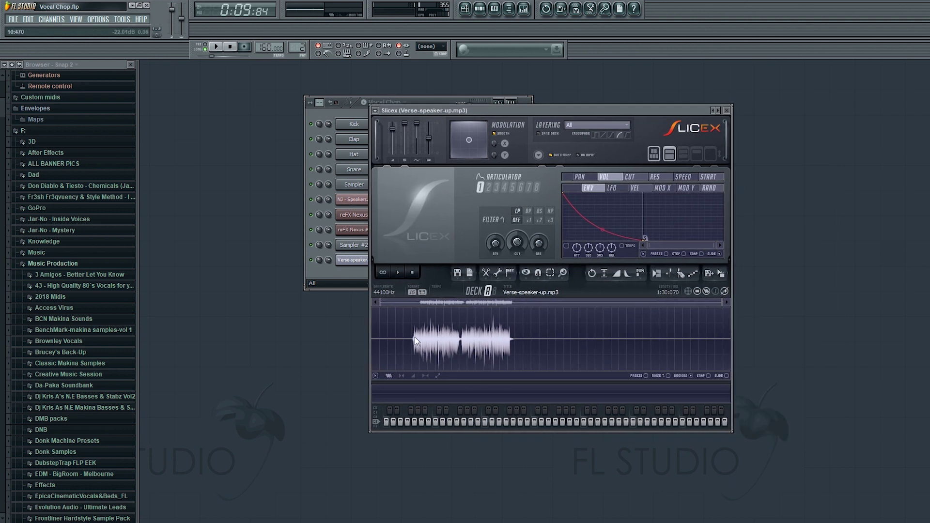
Preview the vocal in Slicex and trim the silence before and after it
left_click(429, 277)
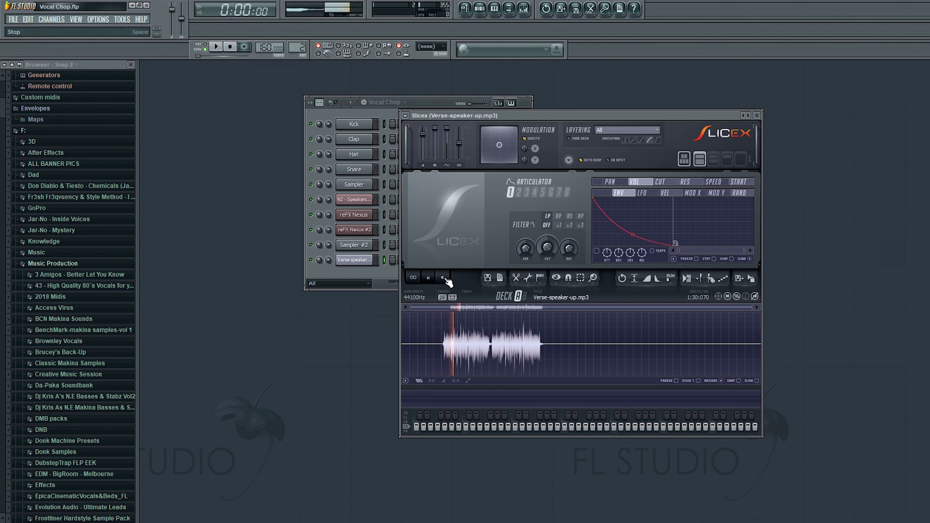
left_click(445, 280)
left_click_drag(440, 345, 365, 344)
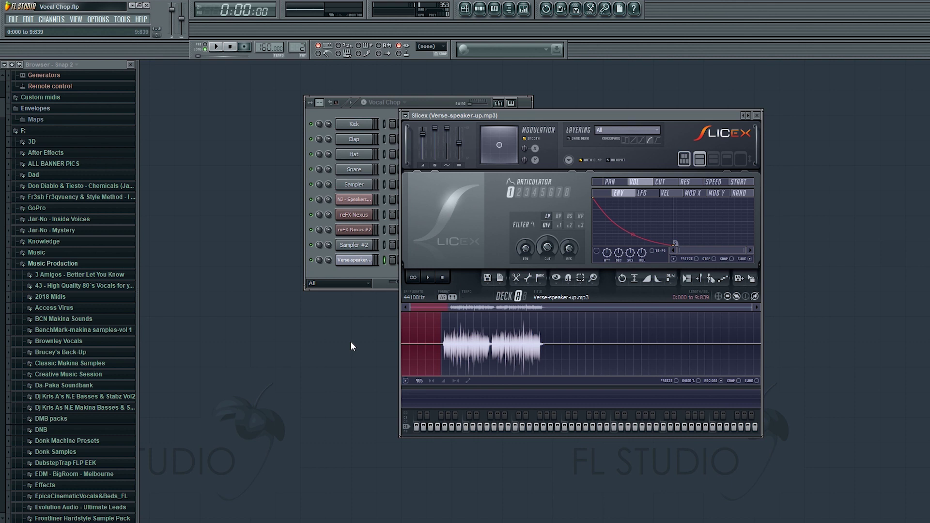
left_click(426, 335)
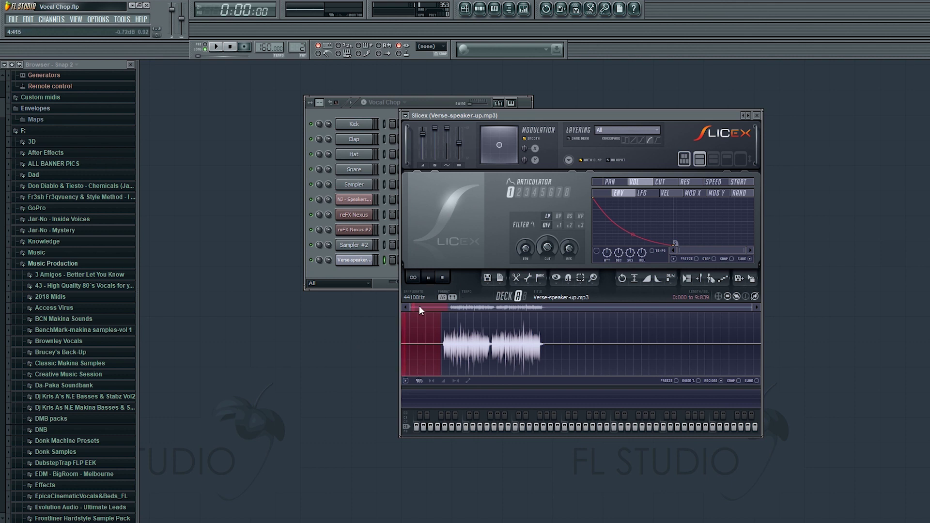
left_click(527, 279)
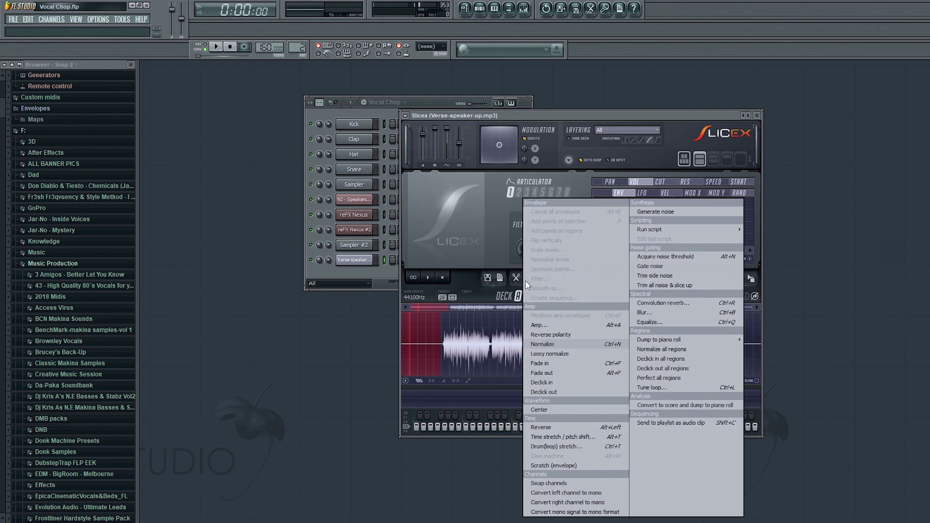
left_click(516, 277)
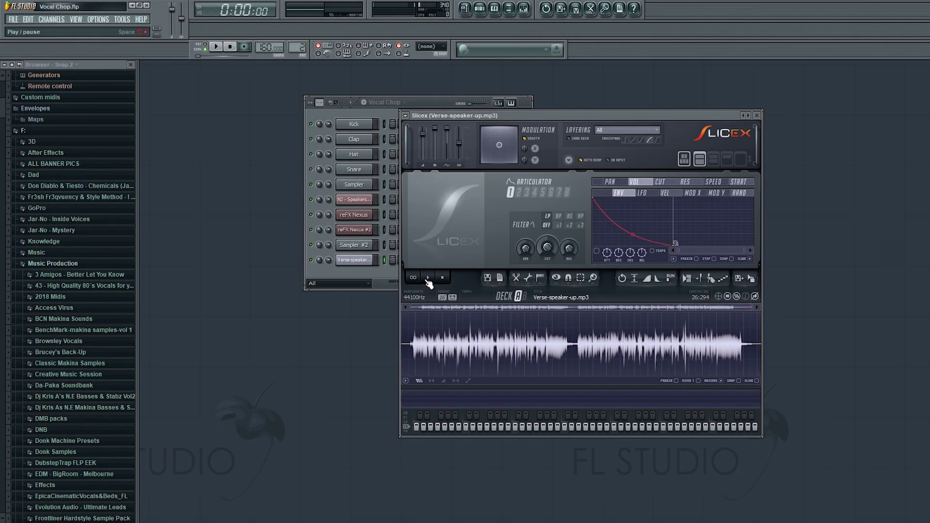
Play back the trimmed vocal briefly and slice it with Medium auto-slicing
left_click(428, 279)
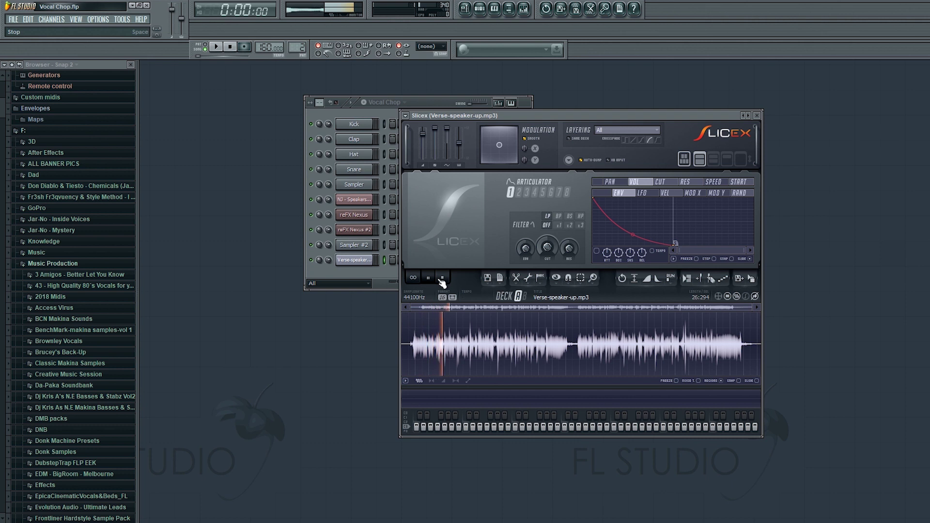
left_click(441, 280)
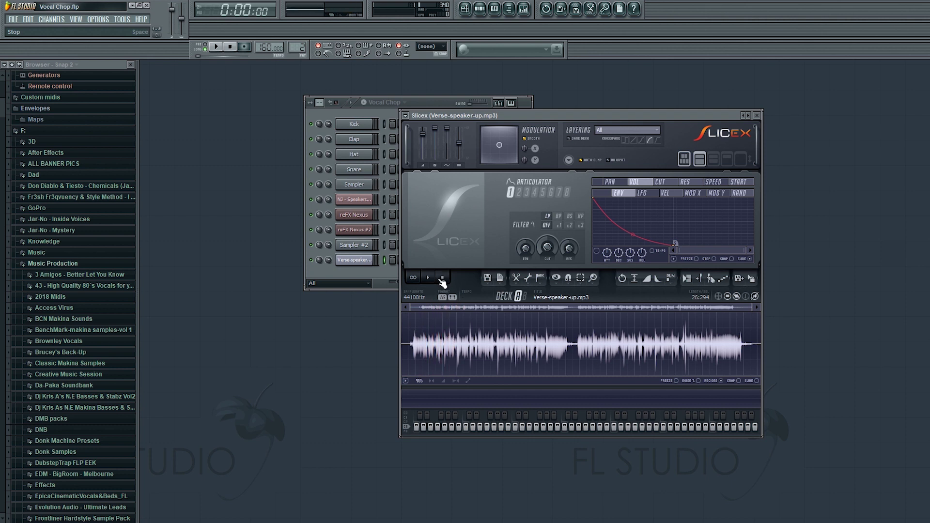
left_click(541, 279)
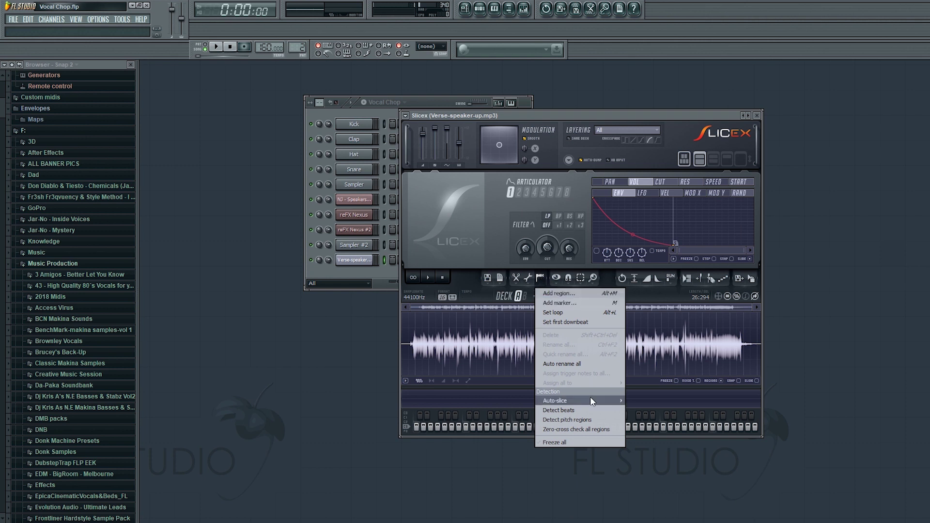
mouse_move(592, 398)
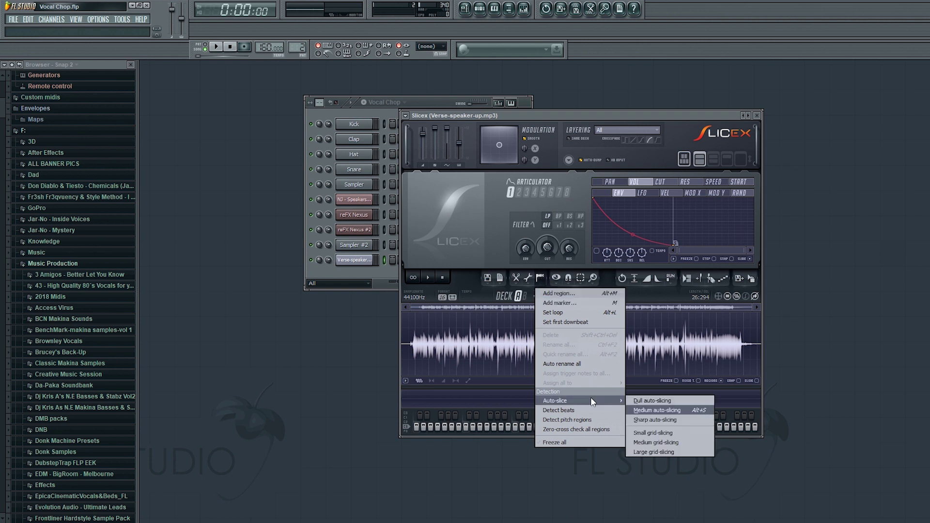
left_click(655, 410)
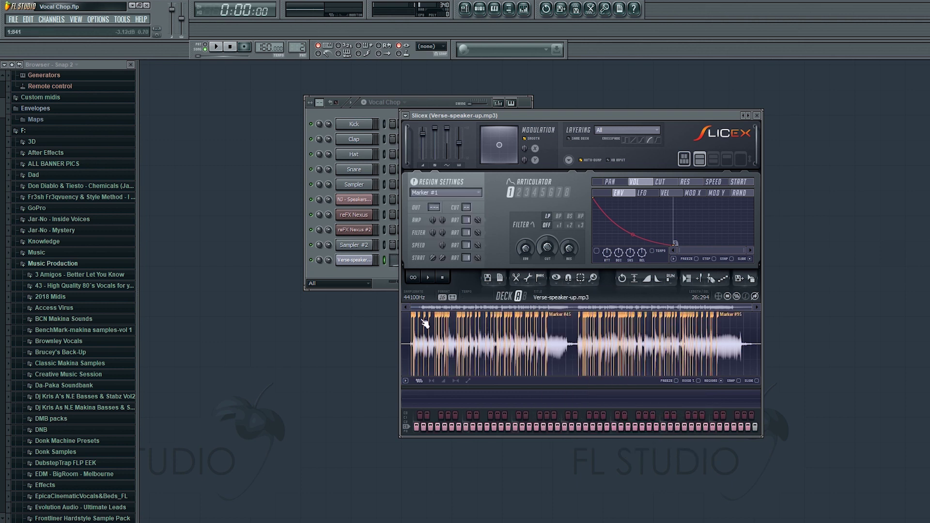
Audition individual slices across the opening section of the sliced vocal waveform
left_click_drag(577, 116, 590, 107)
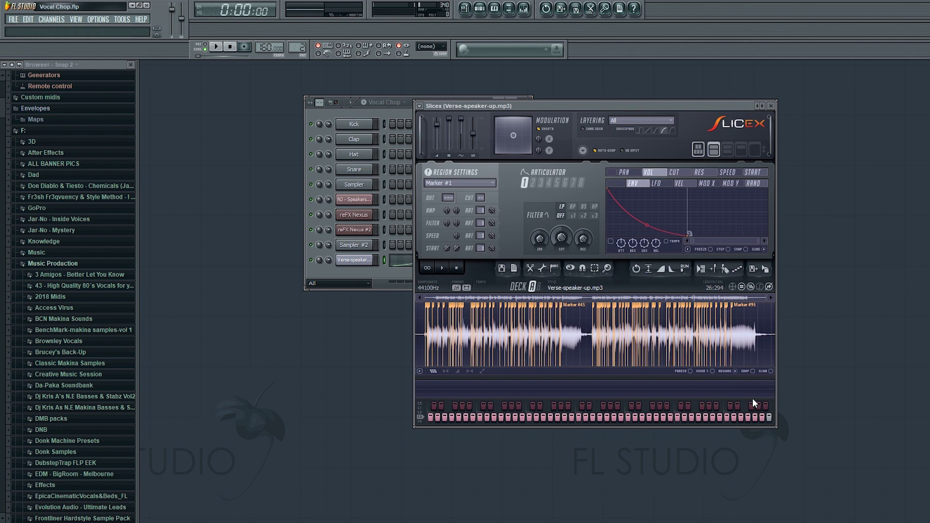
left_click_drag(769, 297, 493, 297)
left_click(557, 330)
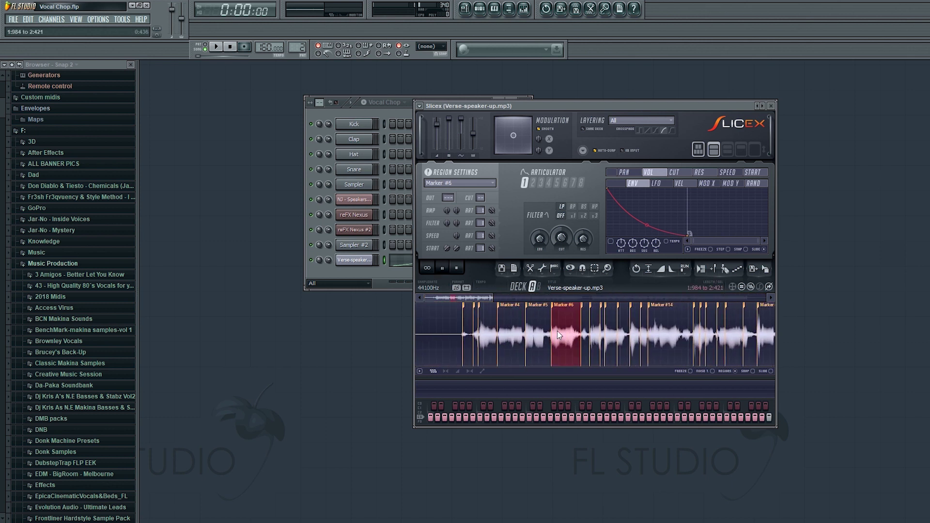
left_click(533, 336)
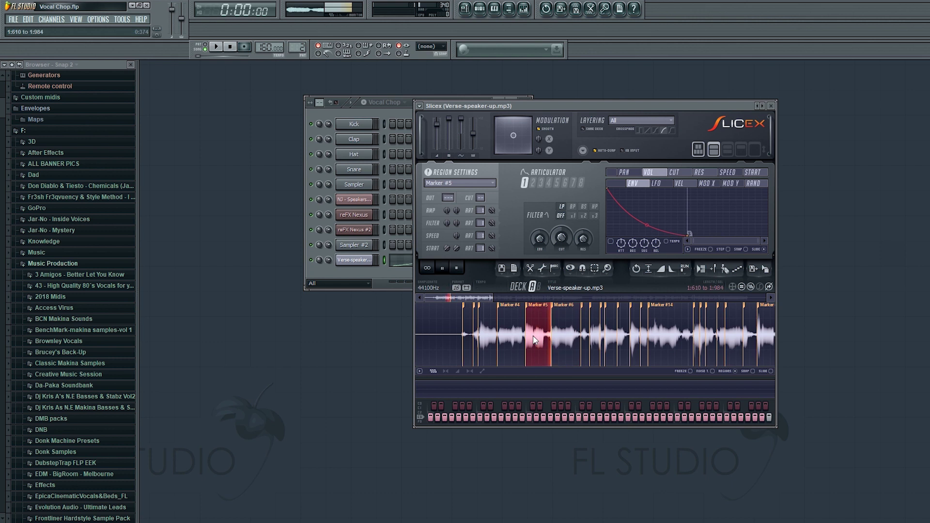
left_click(504, 334)
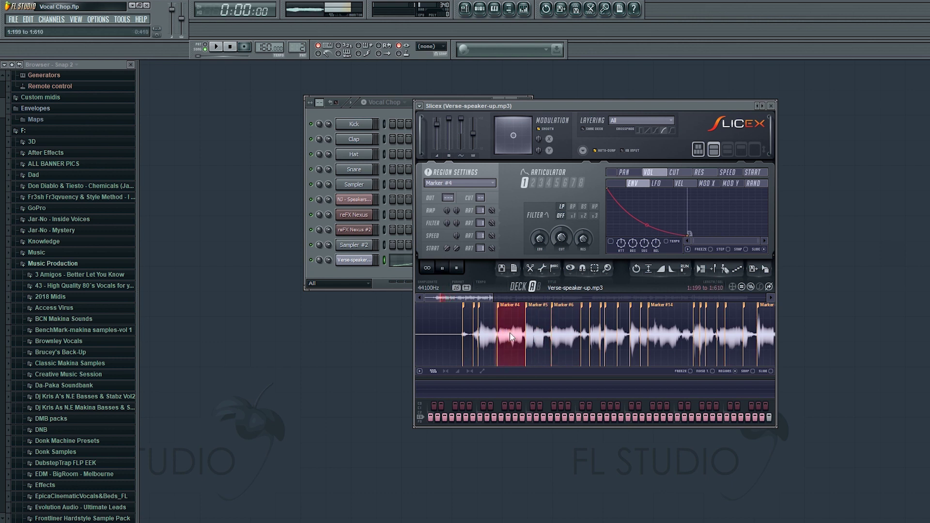
left_click(489, 334)
left_click(557, 334)
left_click(611, 336)
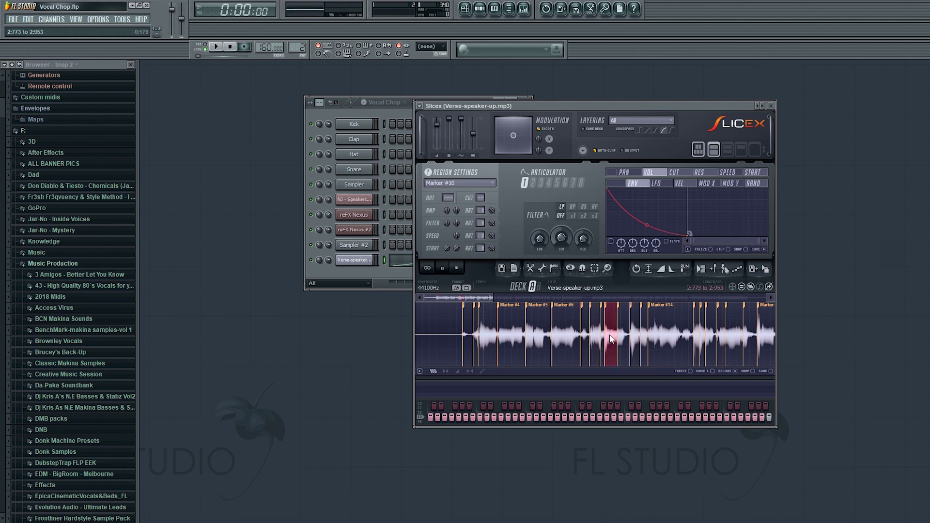
left_click(662, 336)
left_click(698, 334)
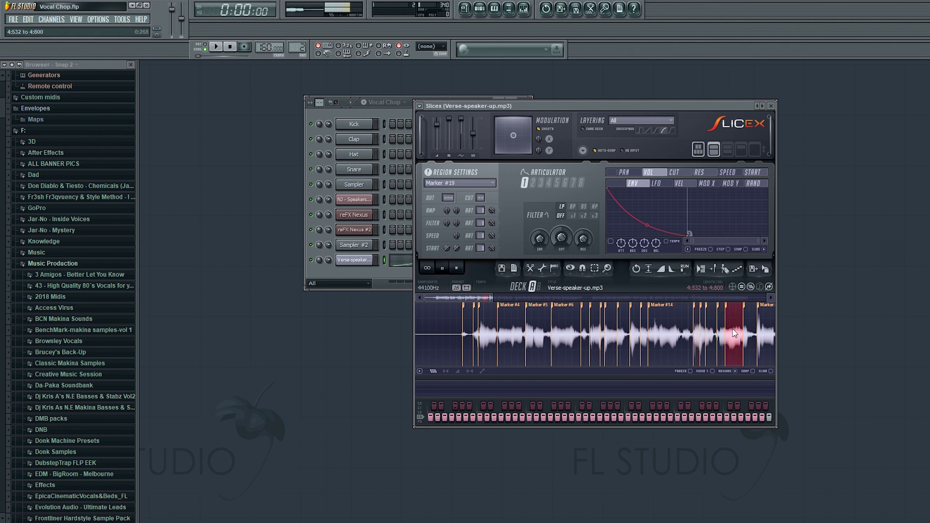
left_click(760, 340)
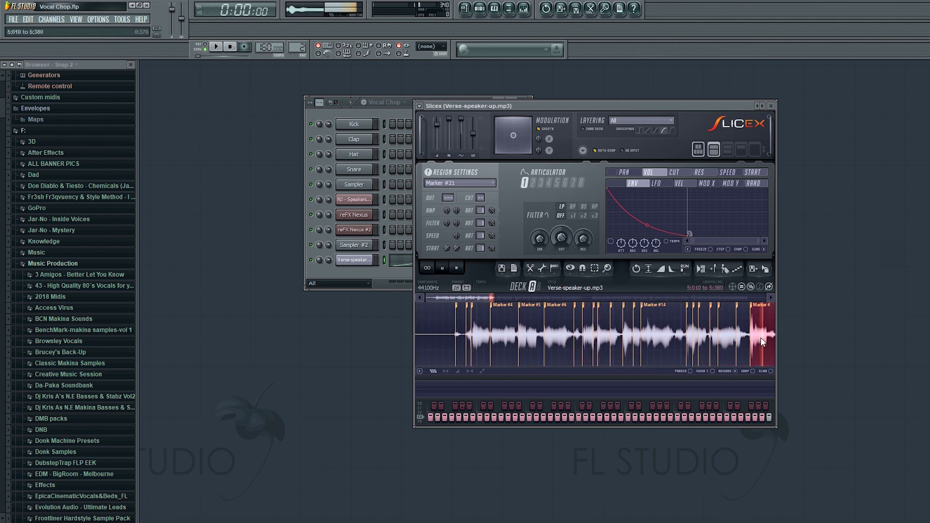
Open the sliced vocal channel's piano roll and delete all its existing slice notes
left_click(368, 275)
left_click(474, 266)
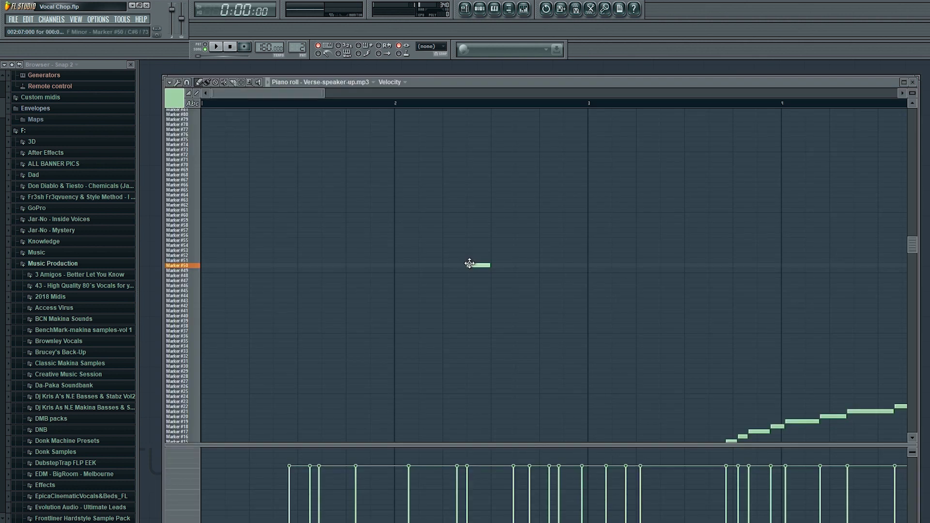
scroll(473, 267, "down", 5)
scroll(474, 267, "down", 3, "ctrl")
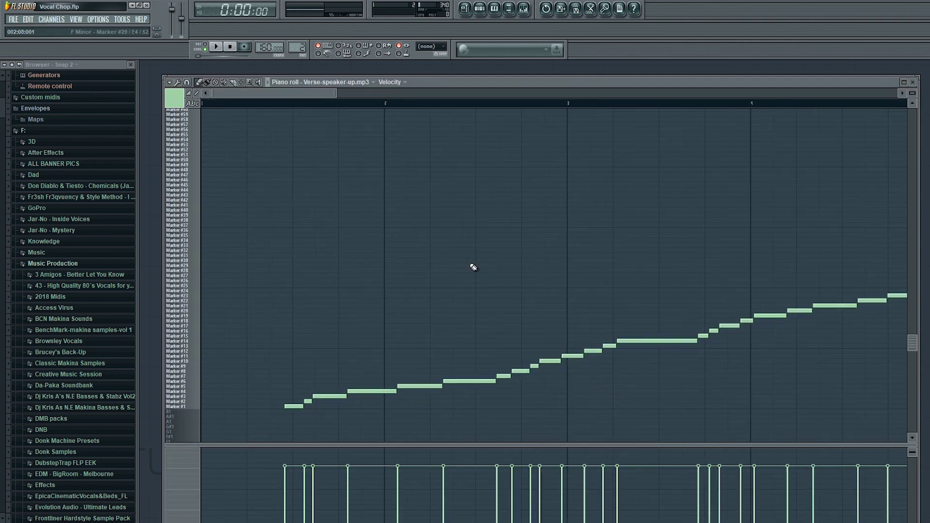
scroll(324, 160, "down", 2, "ctrl")
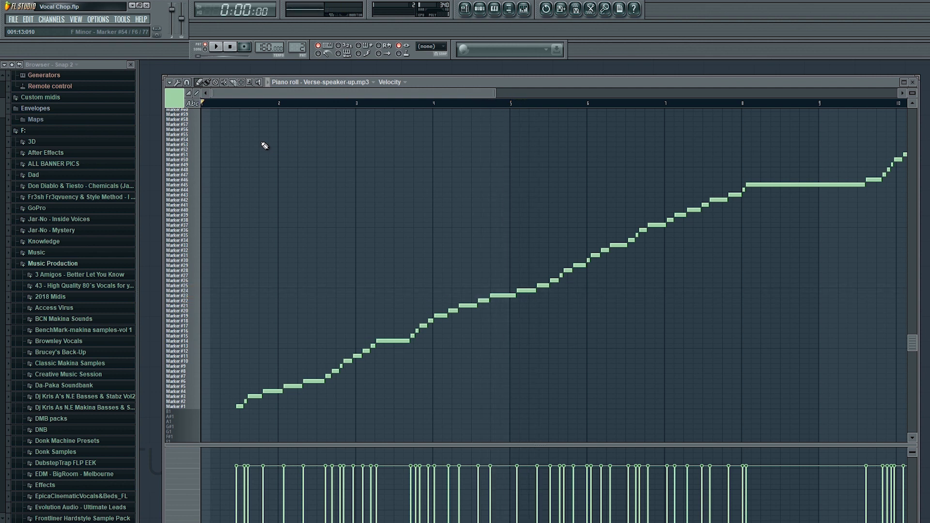
key("space")
key("ctrl+a")
key("Delete")
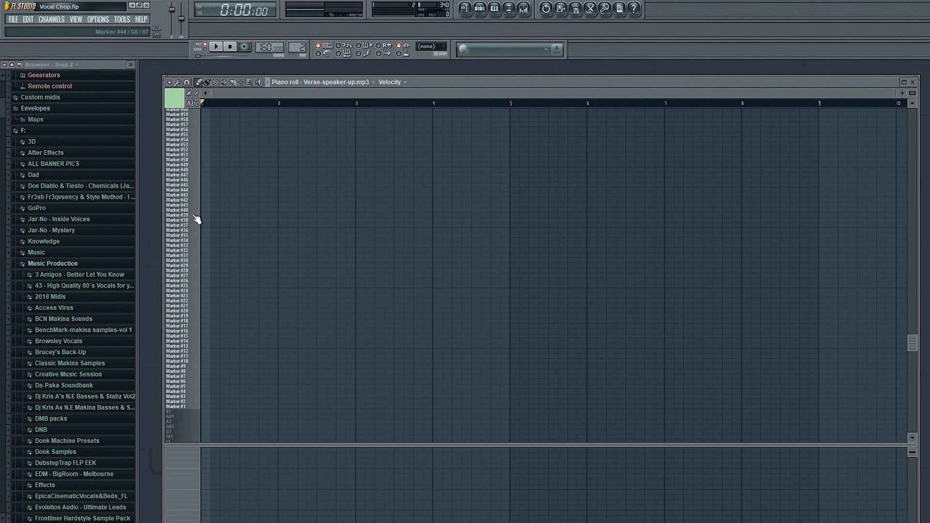
Use 1/2 beat snapping and place Marker #11, #19 and #23 slice notes in ascending order across bar 1
left_click(205, 356)
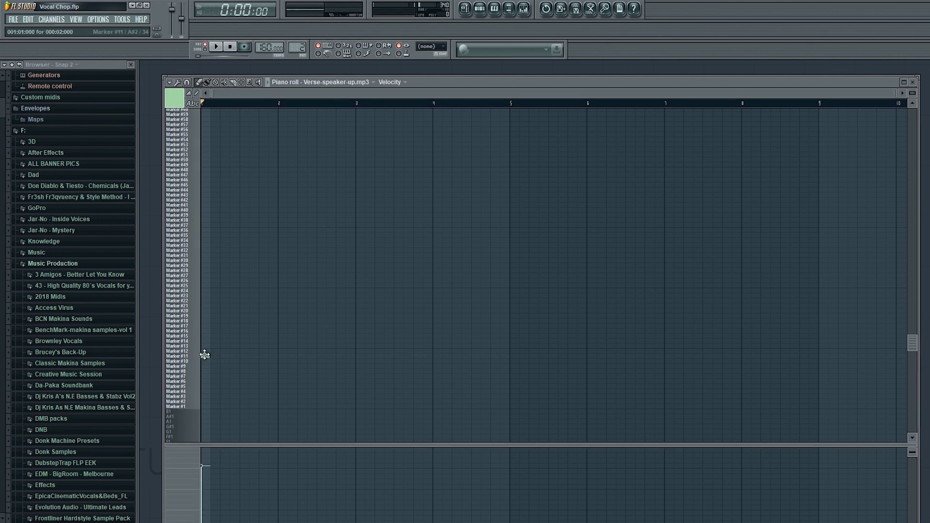
left_click(187, 83)
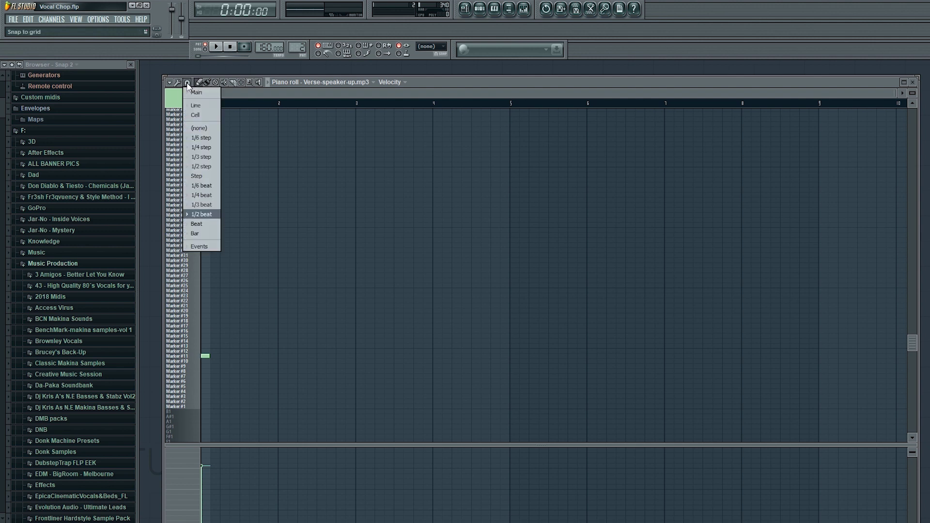
left_click(201, 214)
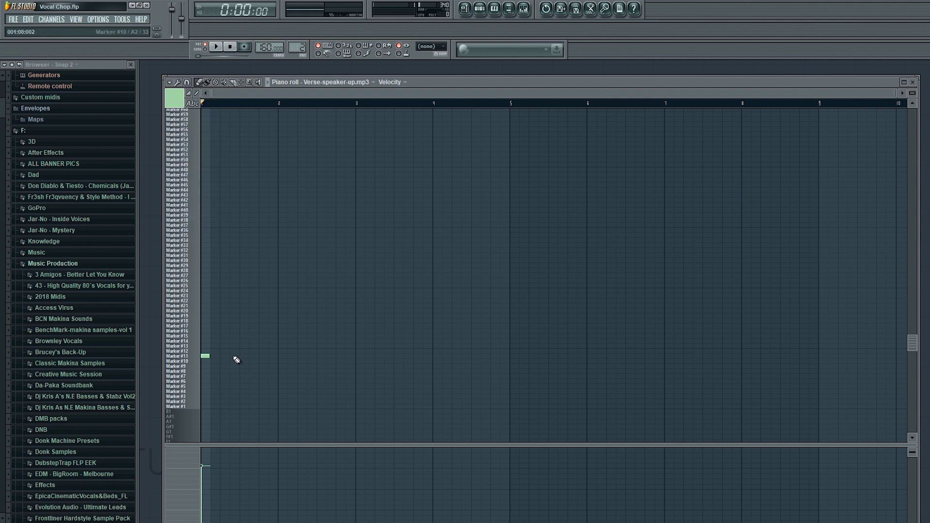
left_click(242, 315)
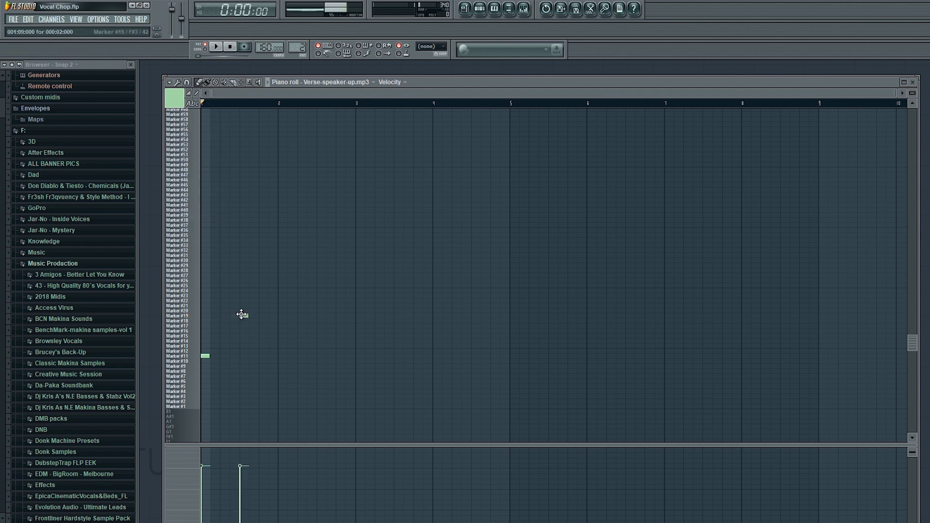
left_click(262, 296)
Add slice notes for Markers #31, #31, #27 and #13 in bar 2 and #28, #30, #32 and #21 in bar 3
left_click(281, 255)
left_click(310, 256)
left_click(328, 275)
left_click(347, 346)
left_click(376, 271)
left_click(386, 260)
left_click(396, 250)
left_click(414, 306)
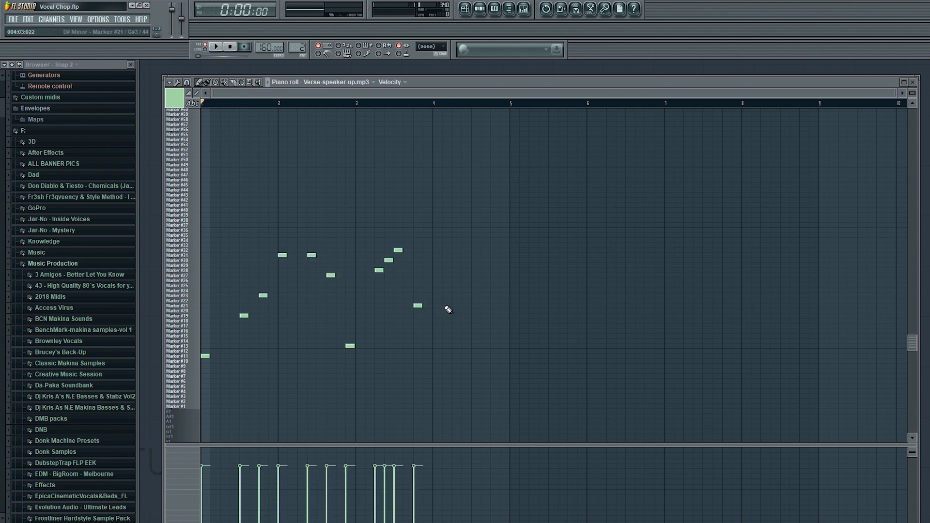
Fill bar 4 with slice notes for Markers #21, #24, #24, #29 and #33, and play the pattern
left_click(444, 291)
left_click(463, 291)
left_click(482, 265)
left_click(492, 246)
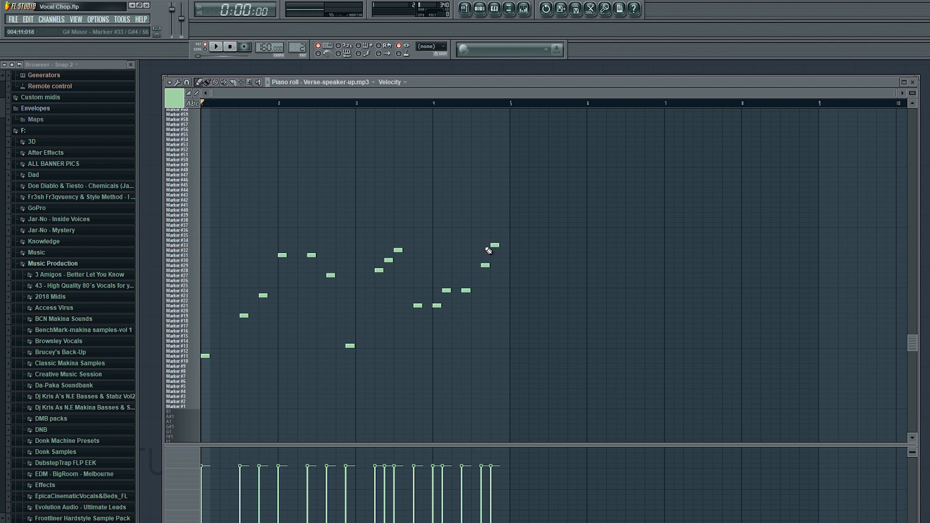
key("space")
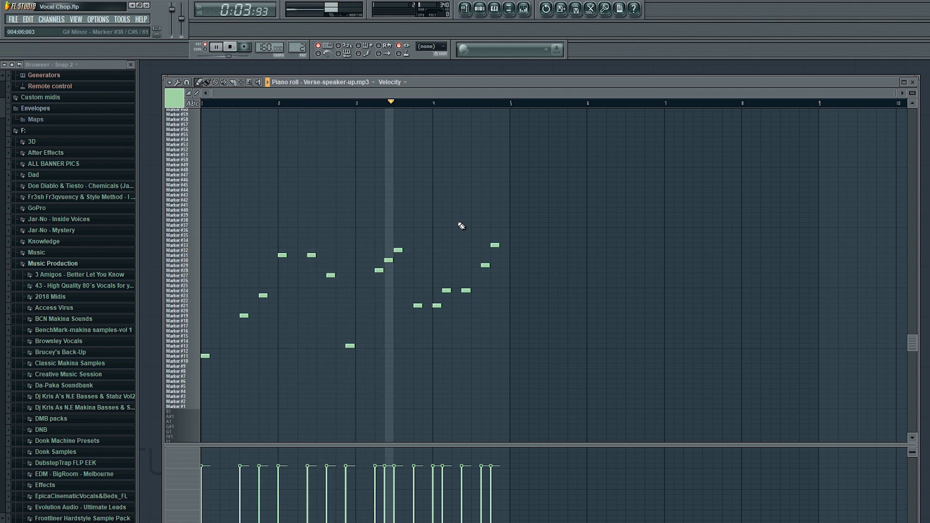
Stop playback and route the Verse-speaker-up.mp3 Slicex channel to a free mixer track
key("space")
key("F6")
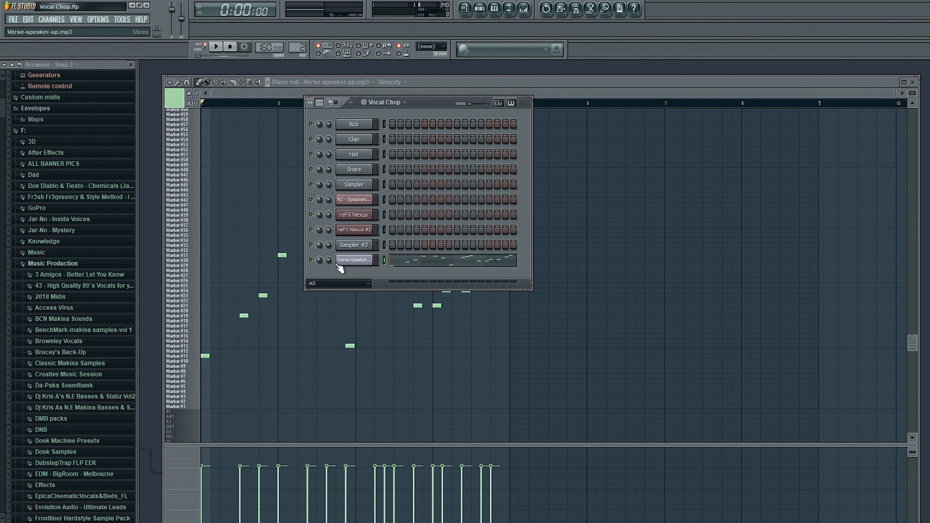
left_click(356, 260)
left_click_drag(573, 103, 432, 141)
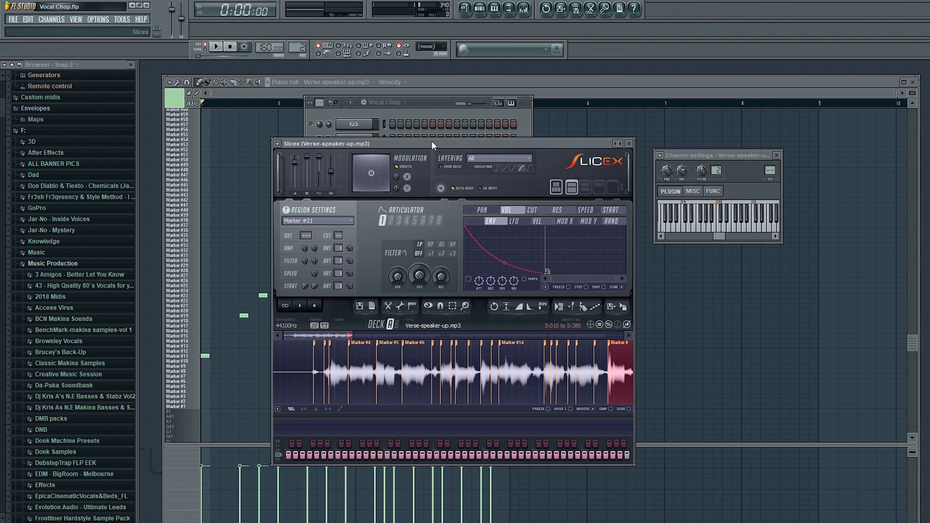
left_click(661, 156)
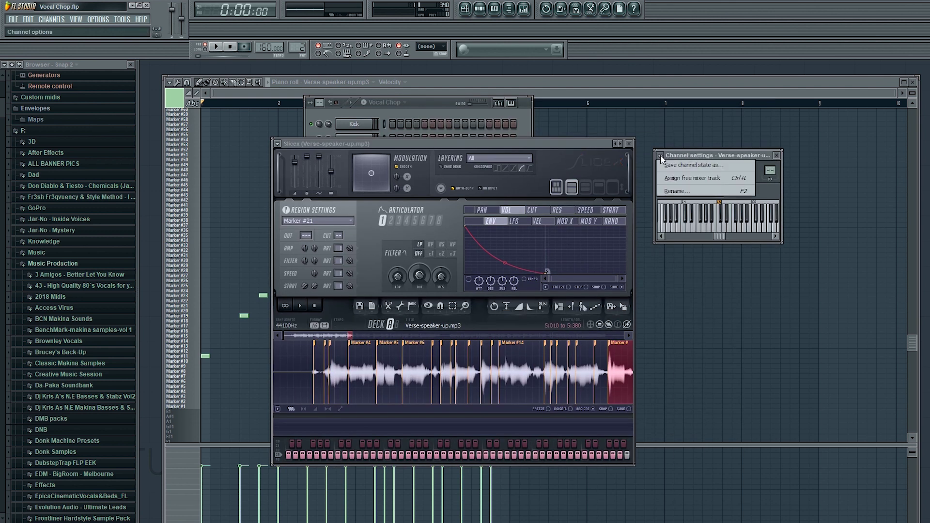
left_click(673, 177)
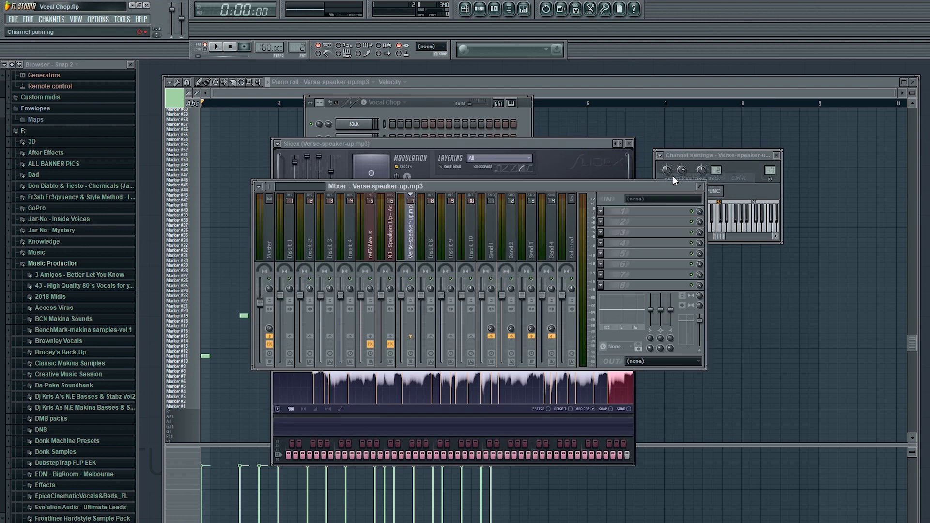
Add Fruity Parametric EQ 2 to the vocal's first effect slot and high-pass band 1, moving its cutoff up just past band 2
left_click(601, 213)
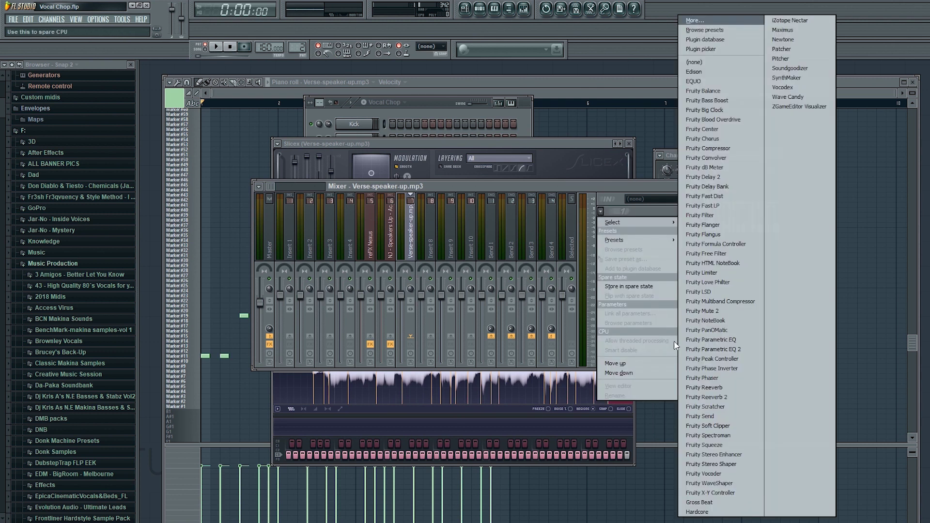
left_click(740, 349)
key("space")
left_click_drag(371, 134, 567, 175)
scroll(584, 199, "up", 1)
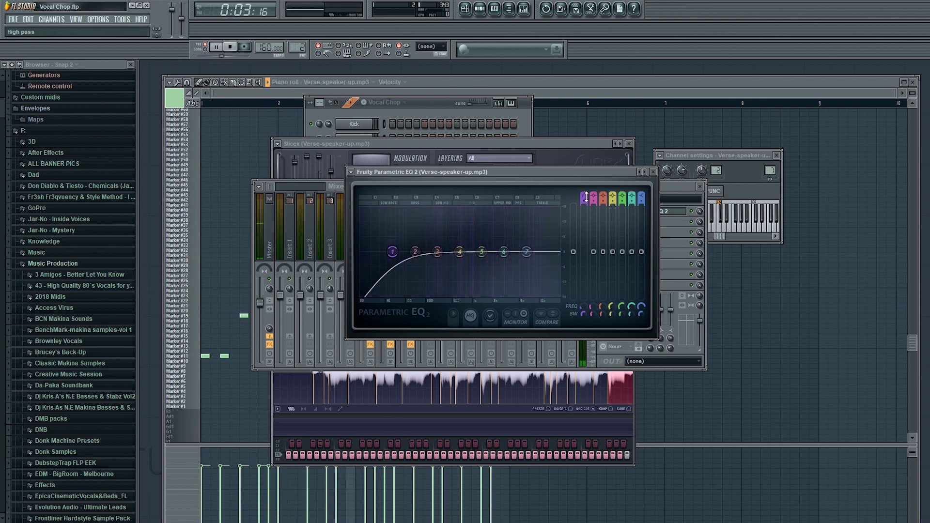
left_click_drag(393, 251, 422, 252)
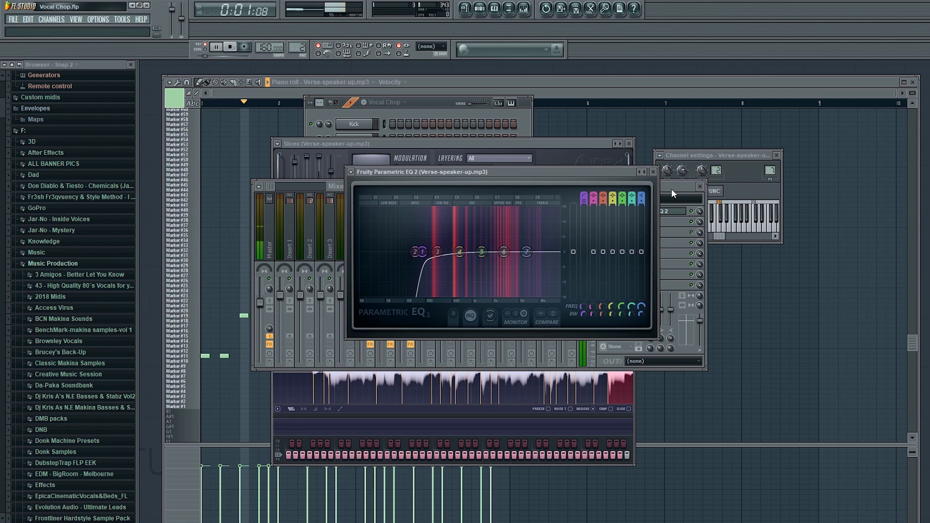
Close the Slicex, EQ, channel settings and piano roll windows, keeping the mixer open
left_click(669, 187)
left_click(628, 144)
left_click(646, 168)
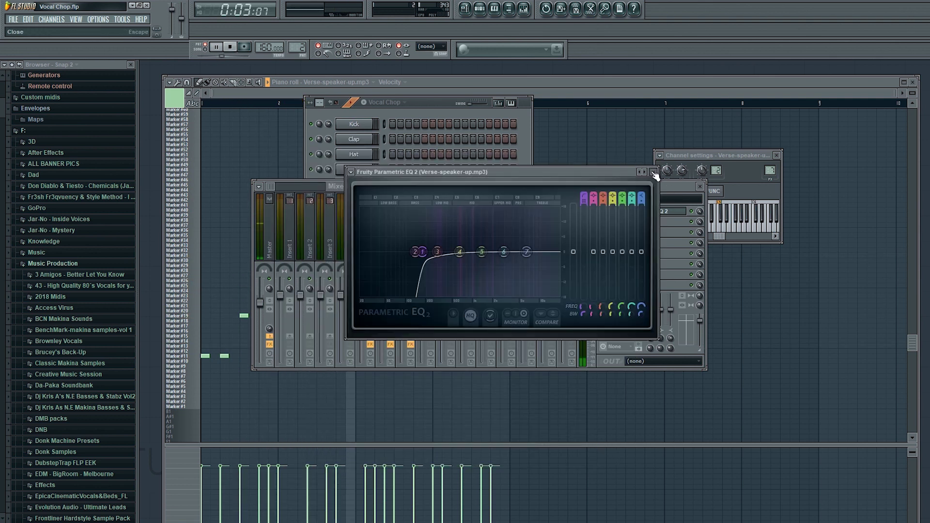
left_click(653, 171)
left_click(769, 155)
left_click(777, 155)
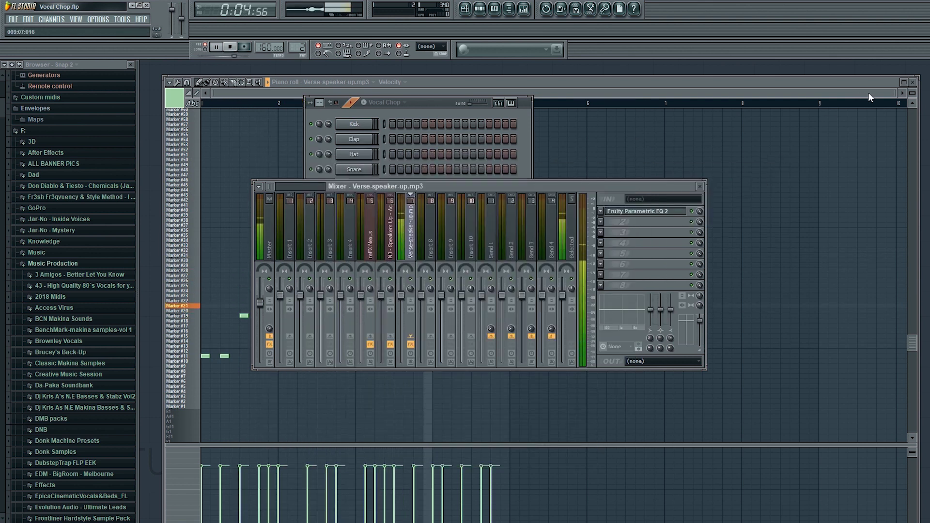
left_click(913, 82)
left_click_drag(526, 186, 546, 199)
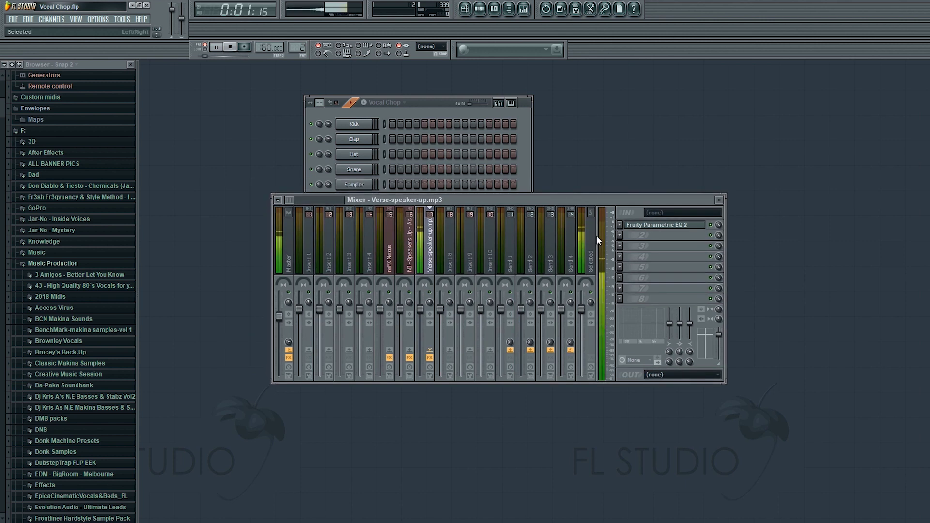
Add Fruity Reeverb 2 to the vocal's second effect slot and play the pattern to hear the reverb
key("space")
left_click(615, 236)
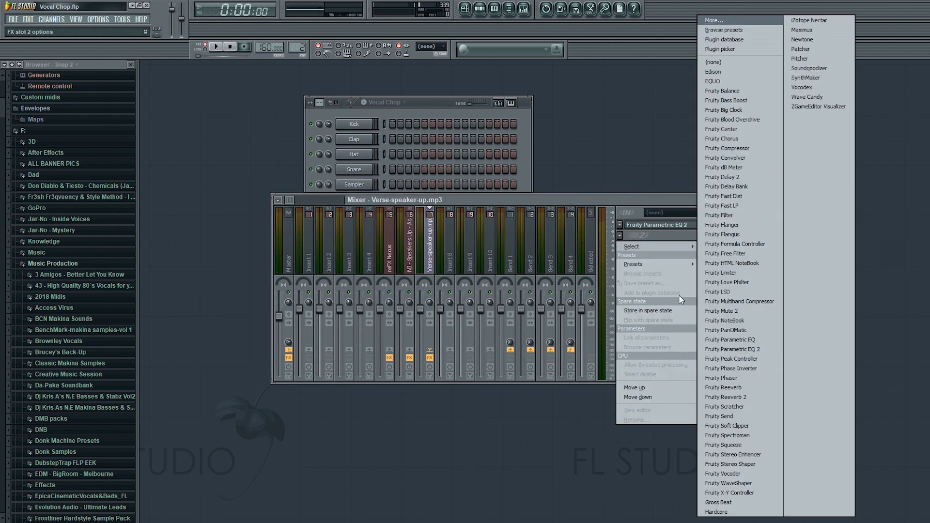
left_click(743, 397)
key("space")
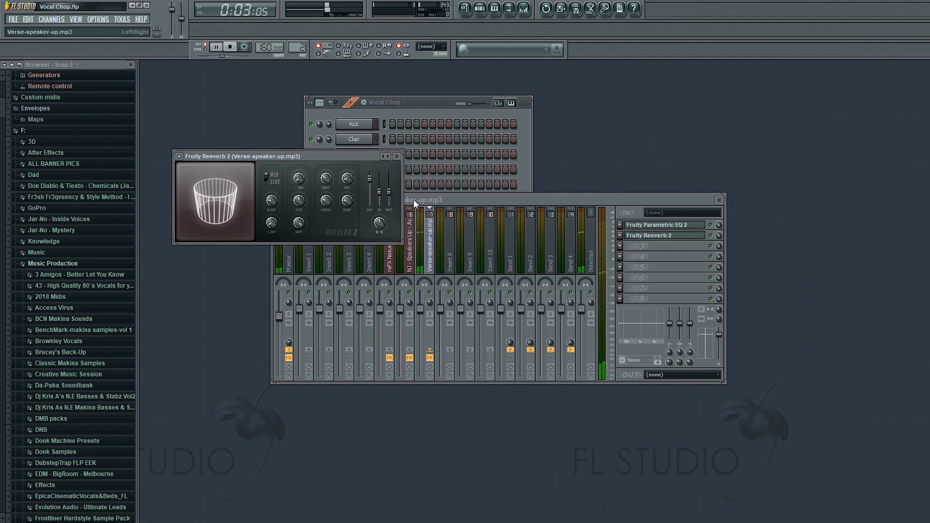
key("space")
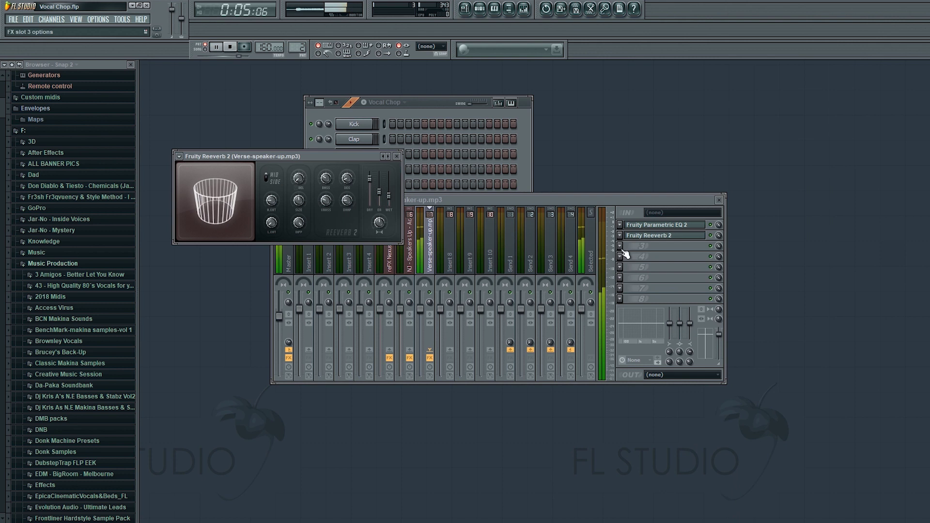
Add Fruity Delay Bank to the vocal's third effect slot, set its feedback to ping-pong, and play the pattern
left_click(619, 247)
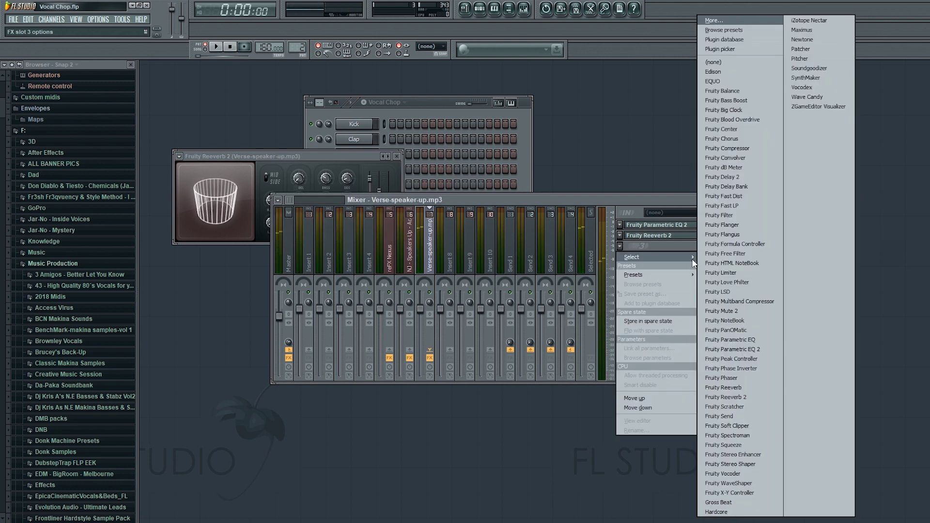
left_click(735, 186)
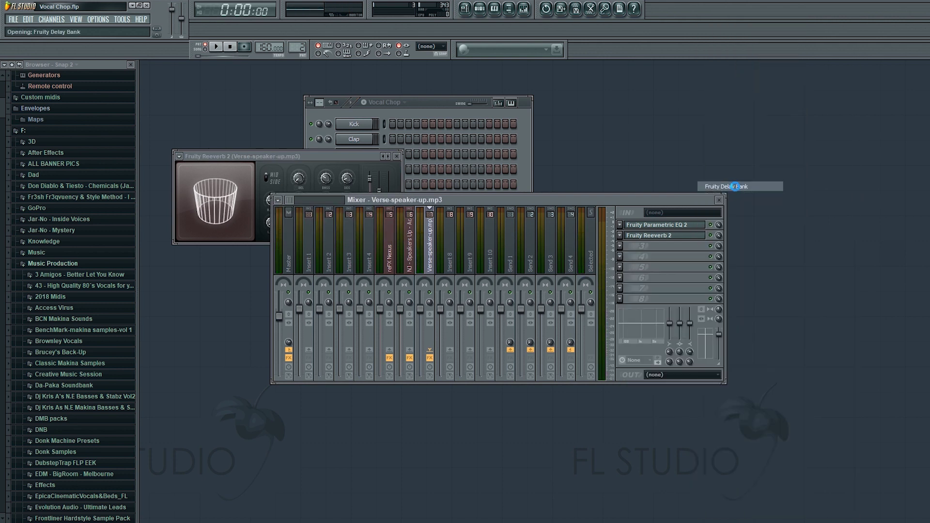
key("F9")
left_click_drag(537, 212, 705, 154)
key("space")
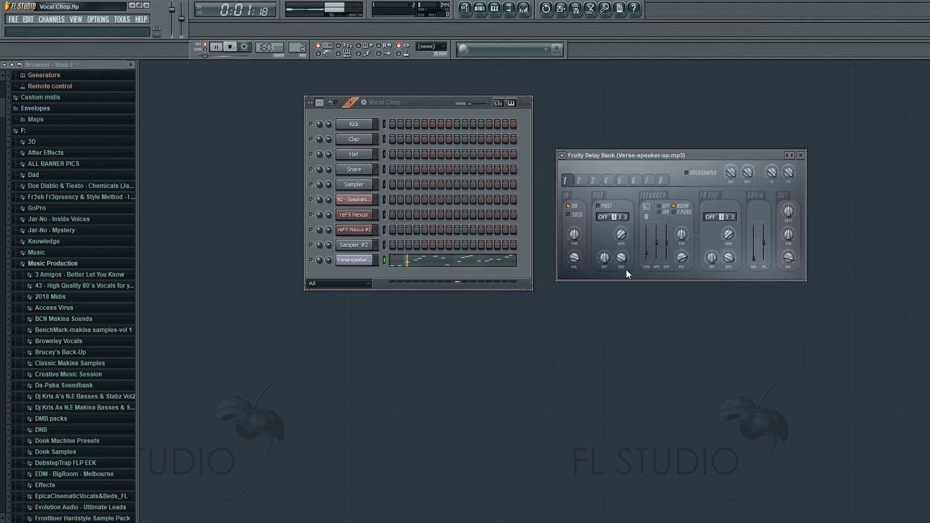
key("space")
key("space")
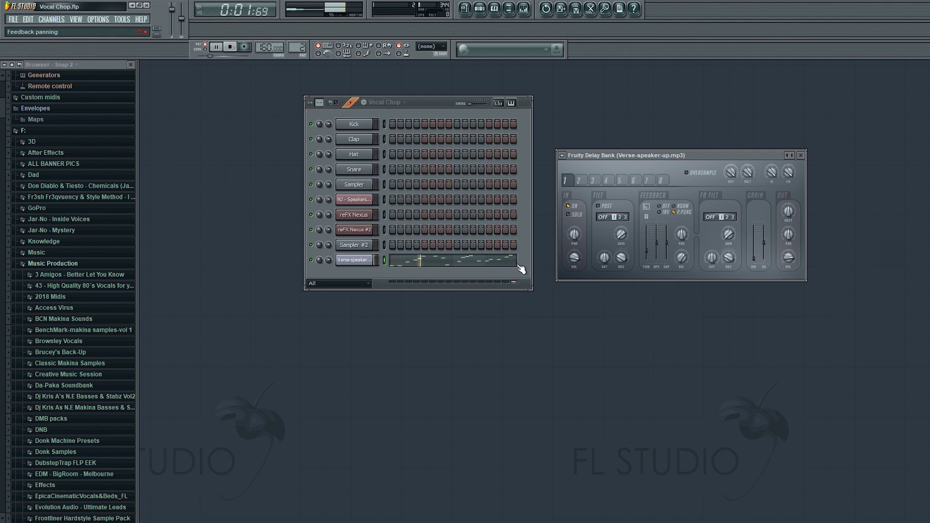
Set the Slicex articulator's low-pass filter to x1 and adjust its cutoff while the pattern plays
left_click(351, 261)
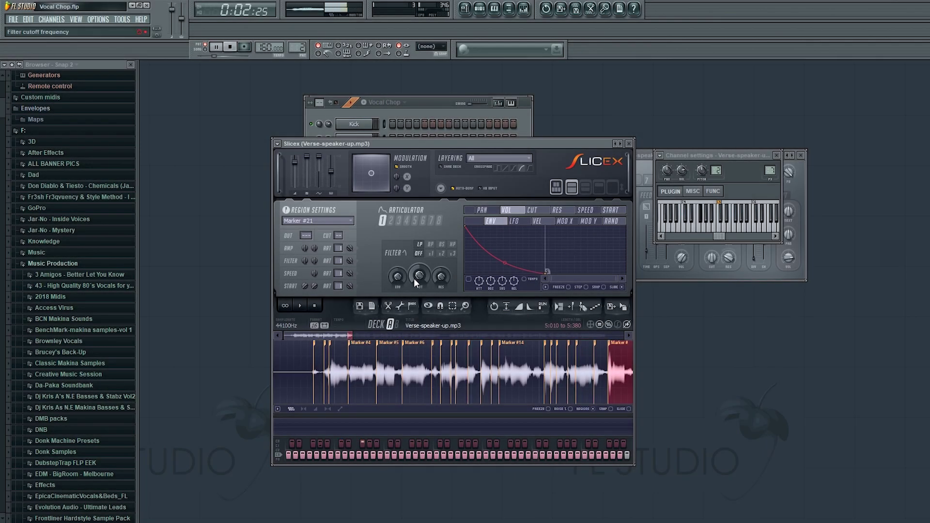
left_click_drag(415, 280, 427, 261)
left_click(430, 254)
left_click_drag(419, 275, 420, 242)
key("space")
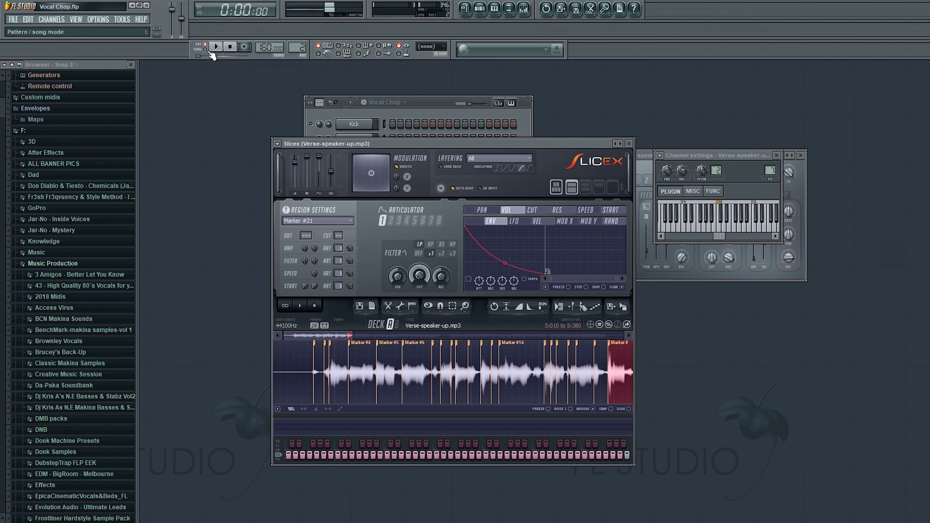
Switch to song mode and place the Vocal Chop pattern on Track 3 of the playlist at bar 9
key("F5")
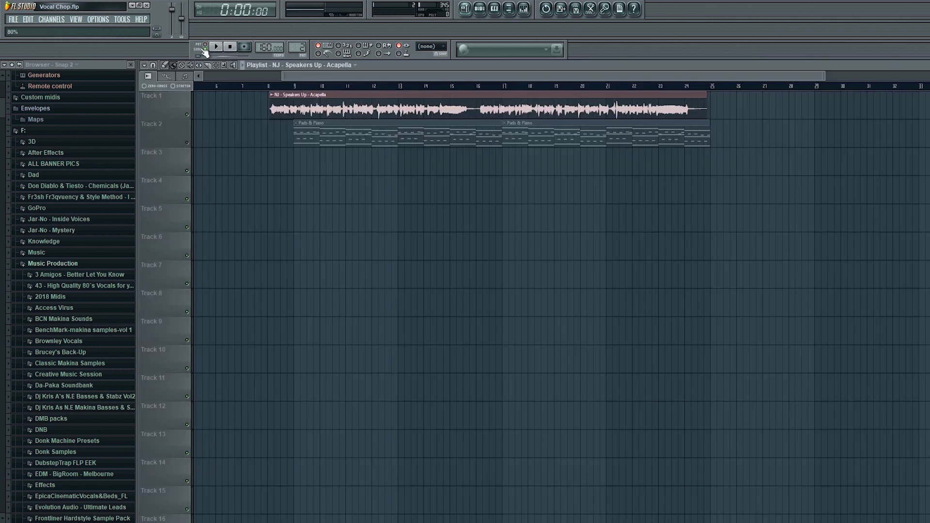
left_click(299, 167)
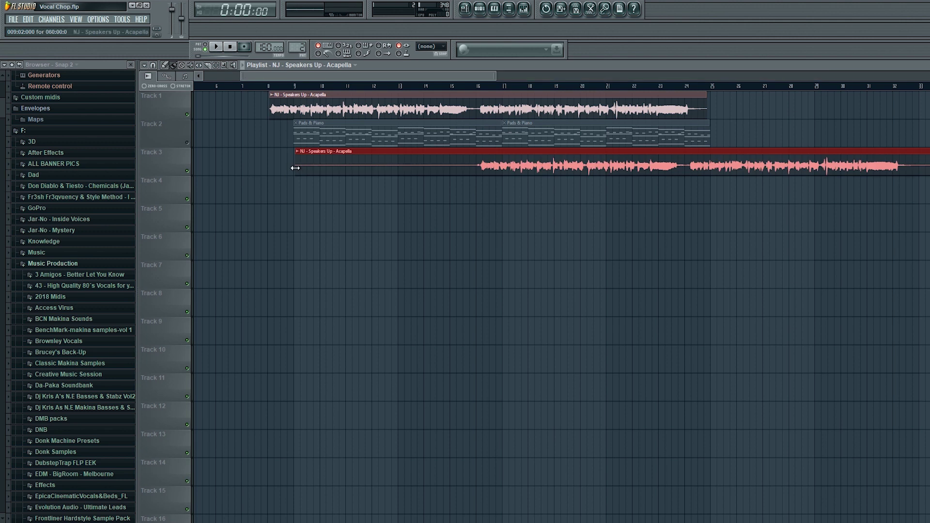
right_click(332, 153)
left_click(355, 65)
left_click(301, 111)
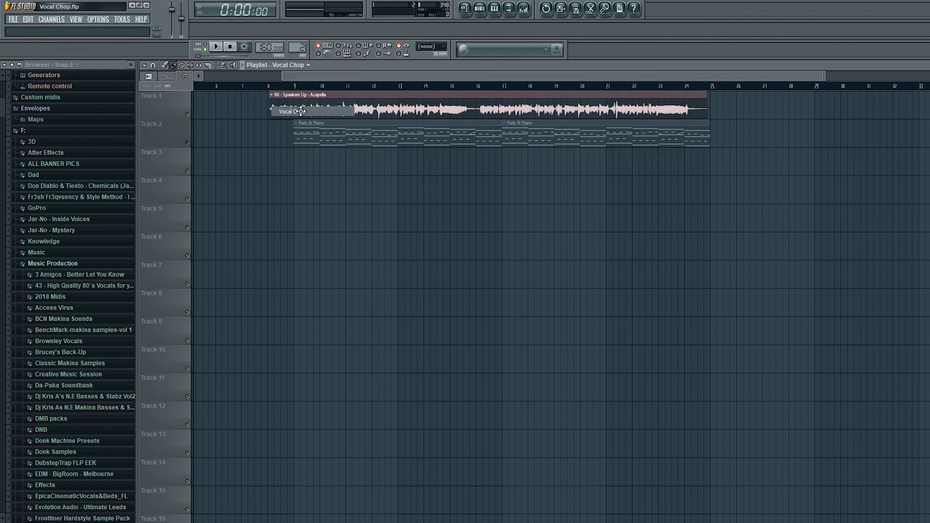
left_click(299, 159)
Mute the acapella on Track 1, unmute Pads & Piano on Track 2, and play the song from around bar 9
left_click(310, 107)
left_click(192, 143)
left_click(288, 86)
key("space")
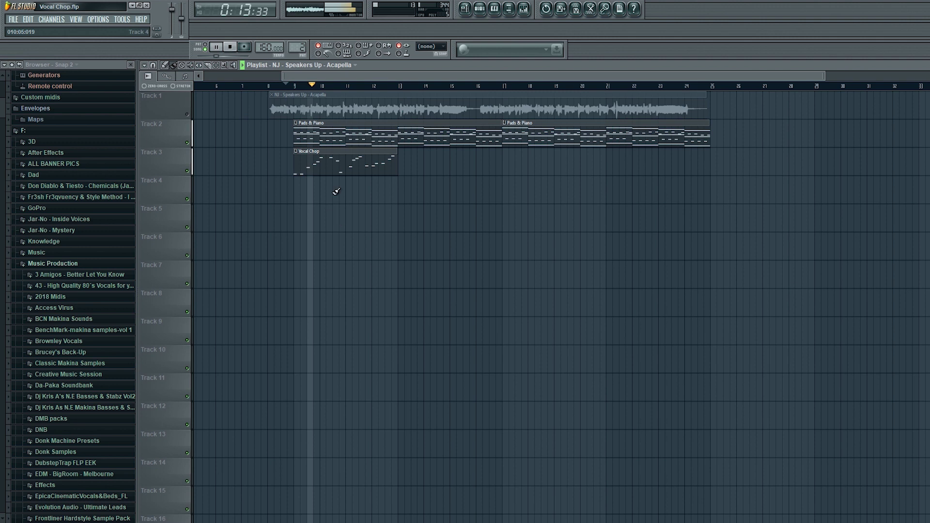
key("space")
Reopen the vocal's Slicex from the Vocal Chop pattern and auto-slice the sample into finer slices
double_click(388, 164)
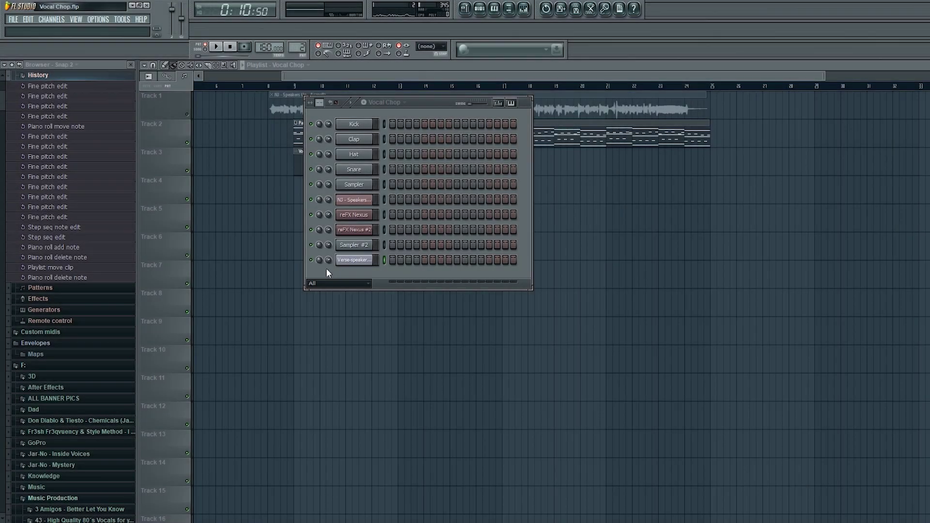
left_click(345, 268)
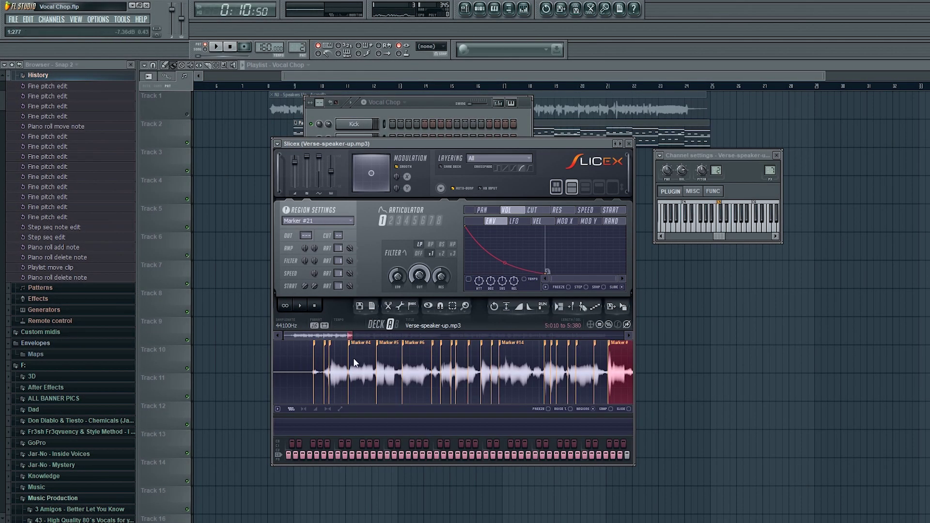
left_click(400, 304)
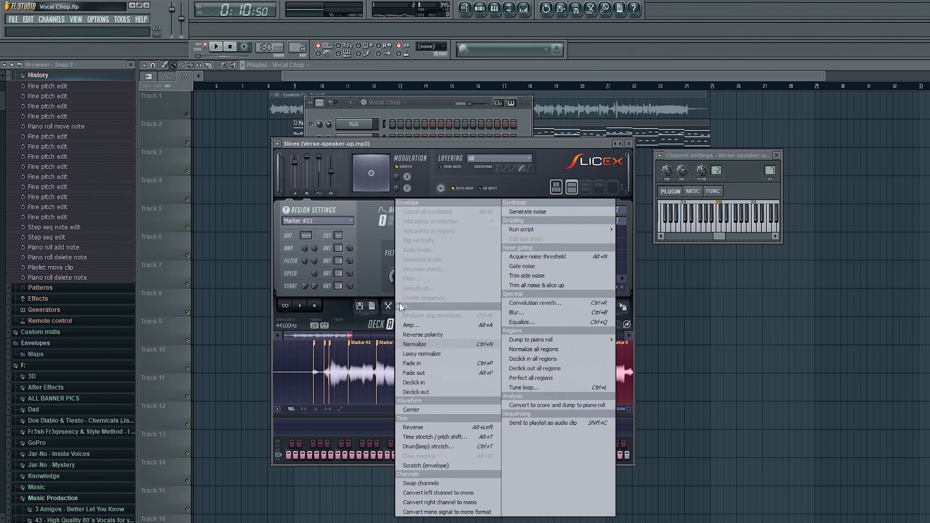
left_click(384, 324)
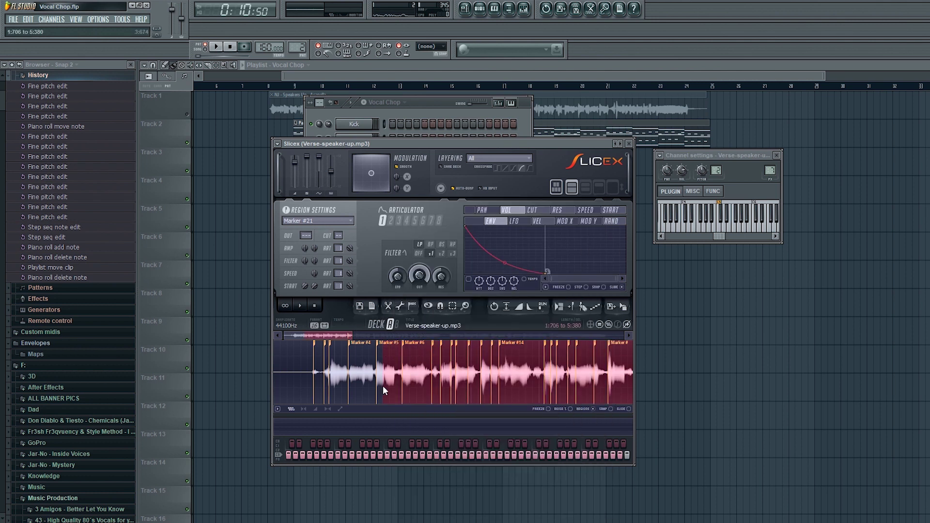
left_click(412, 305)
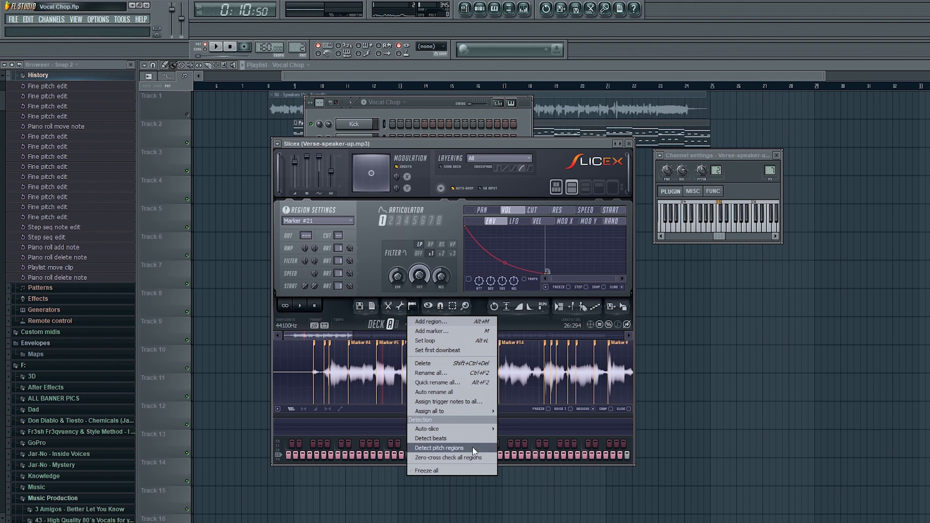
mouse_move(478, 426)
left_click(545, 448)
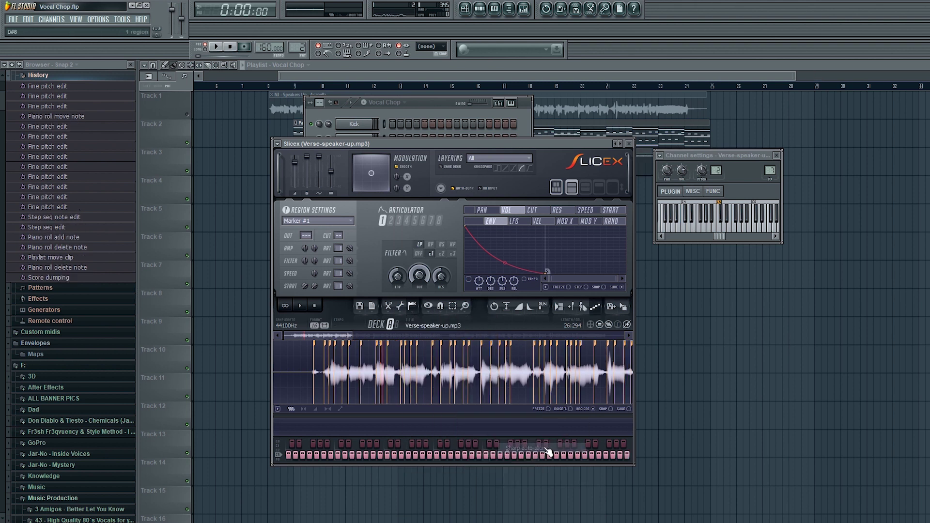
Audition individual slices across the vocal waveform, including Marker #12 and Marker #23
left_click(411, 382)
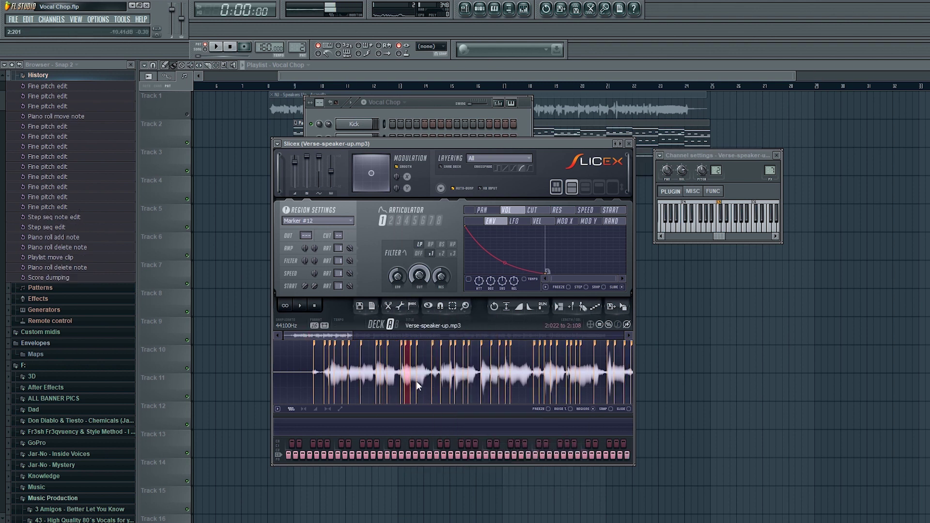
left_click(434, 376)
left_click(473, 382)
left_click(488, 384)
left_click(504, 389)
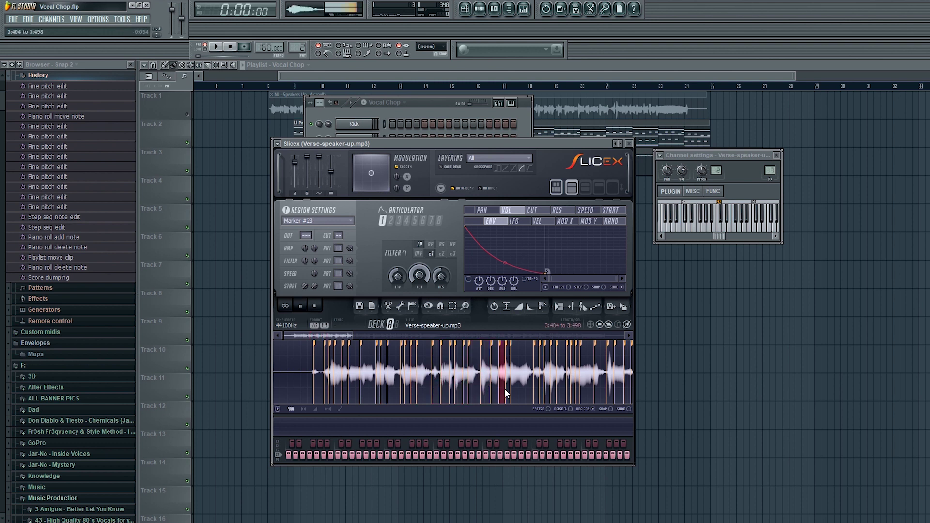
left_click(568, 382)
left_click(573, 382)
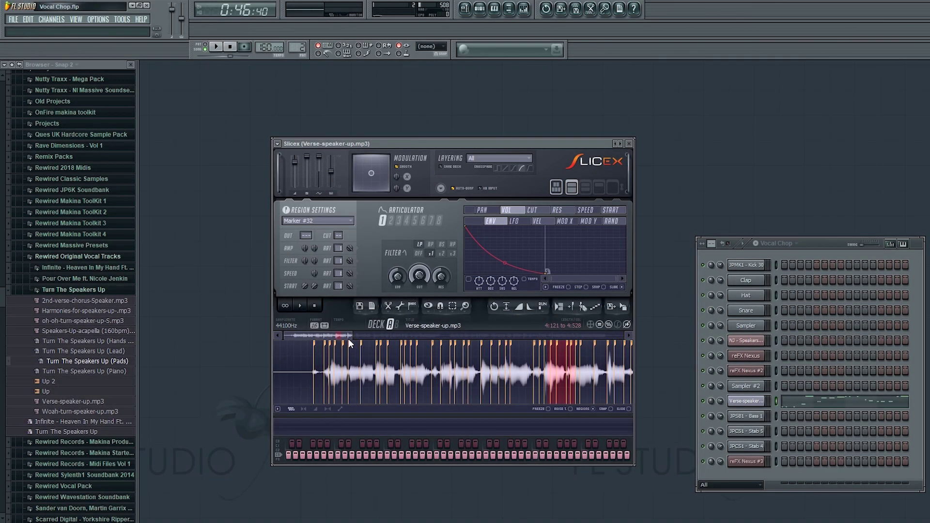
Audition the Marker #4 slice near the start of the vocal waveform
left_click_drag(351, 333, 306, 333)
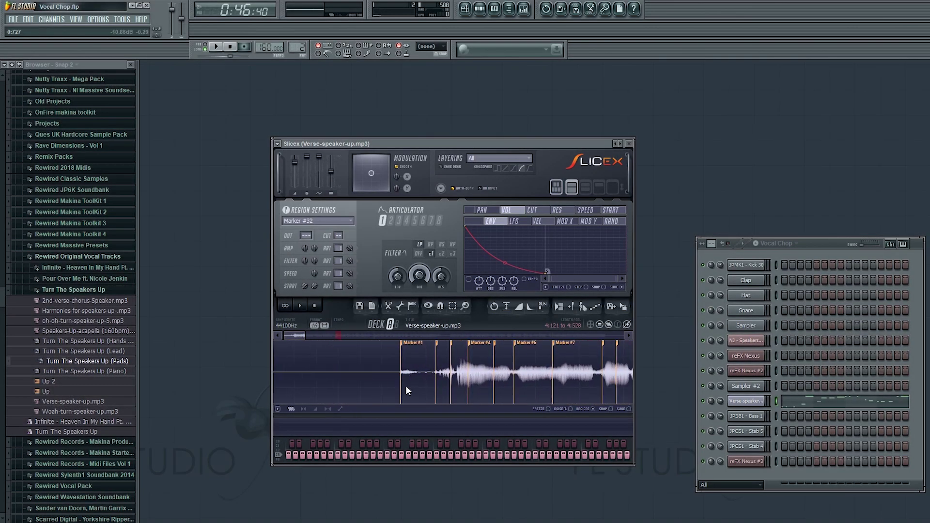
left_click_drag(300, 335, 311, 334)
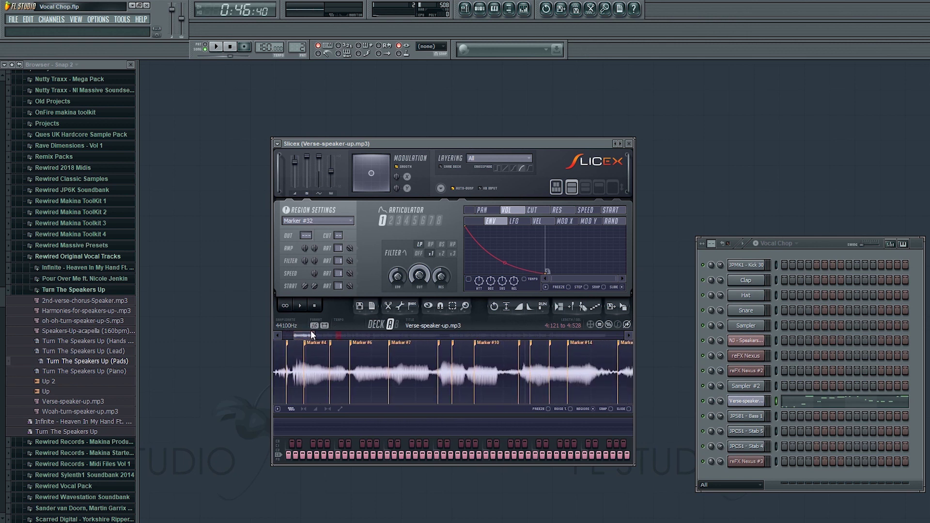
left_click(323, 367)
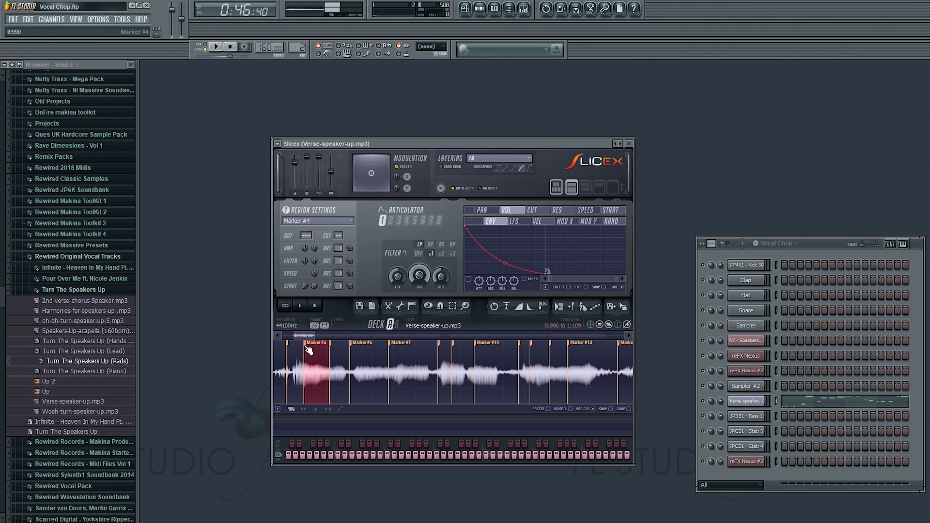
Rename the Marker #4 slice as Yo
right_click(312, 345)
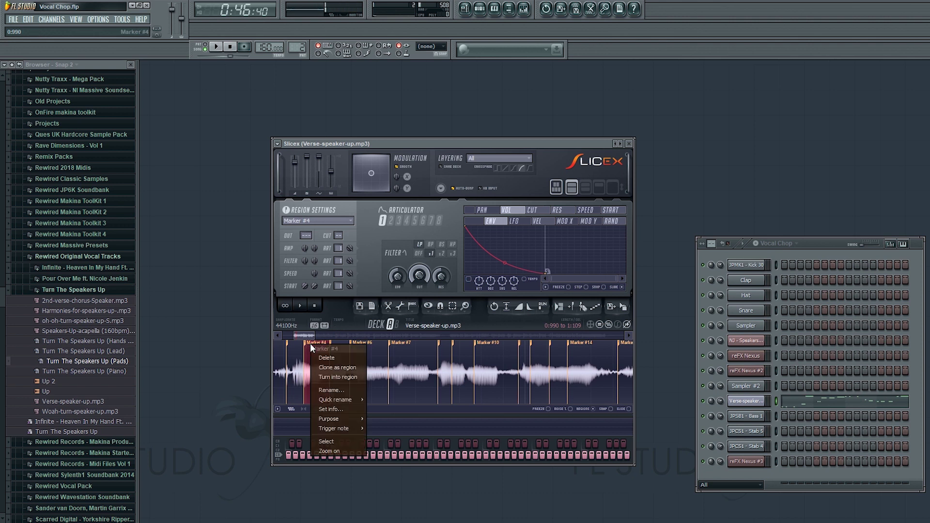
left_click(333, 391)
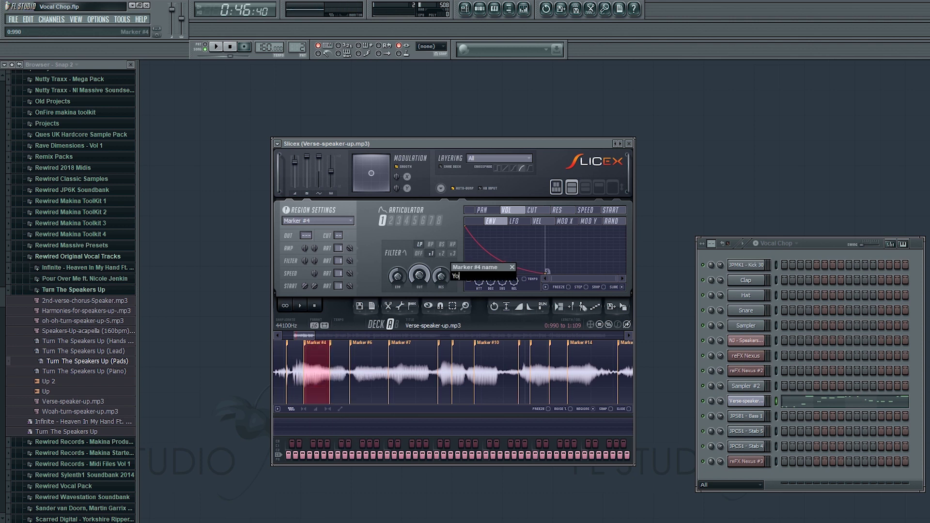
key("Return")
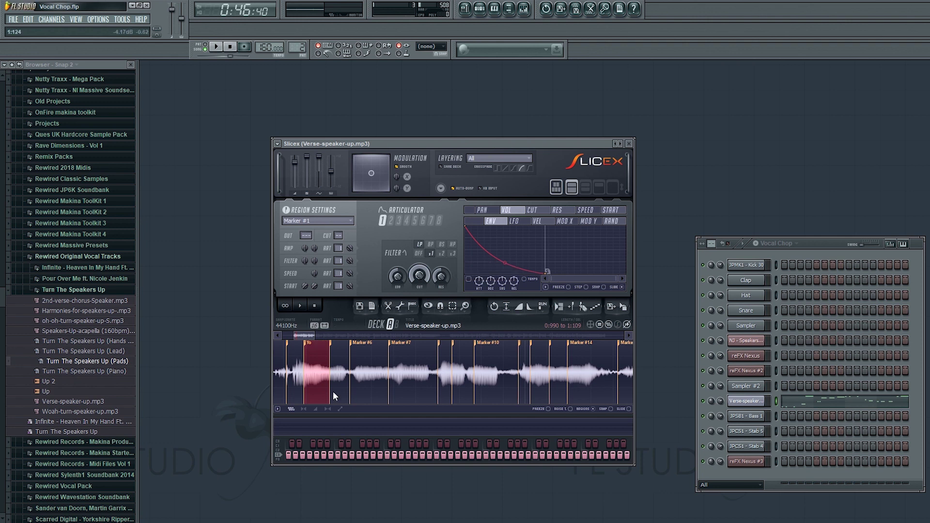
Audition the slices after Yo and rename Marker #6 as Thee
left_click(322, 373)
left_click(366, 345)
right_click(367, 345)
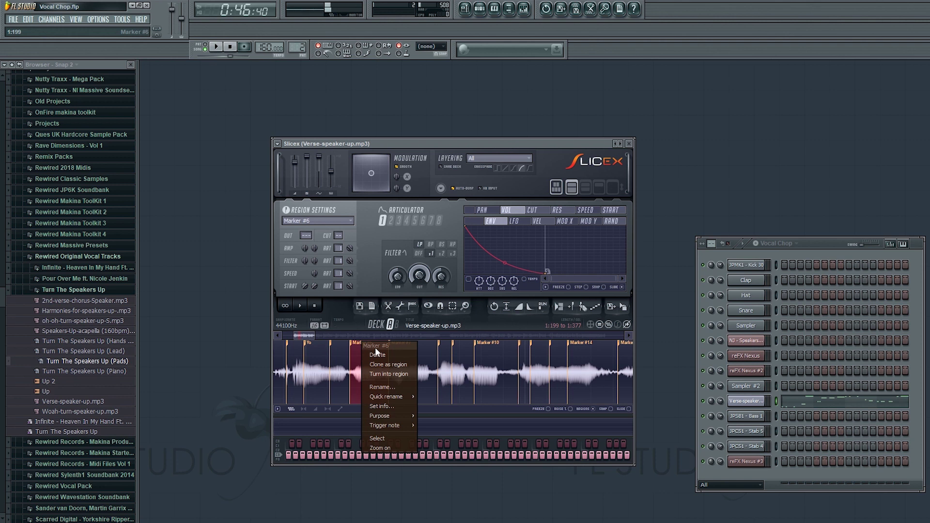
left_click(388, 385)
type("Thee")
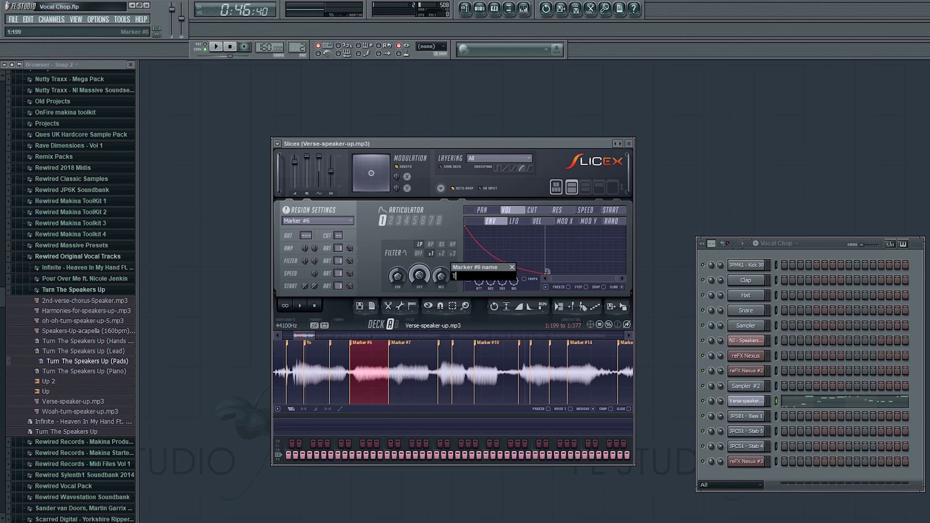
key("Return")
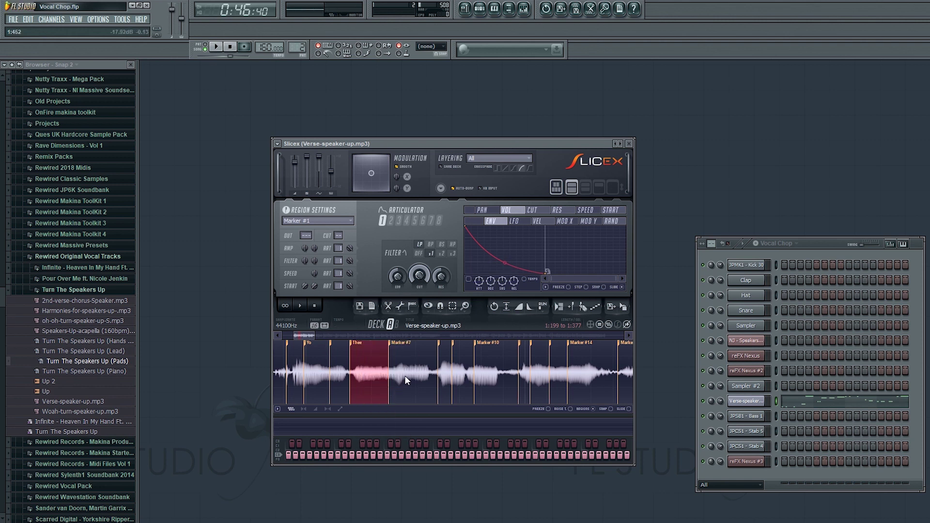
Audition the Marker #7 slice and rename it Yehh
left_click(405, 376)
right_click(412, 345)
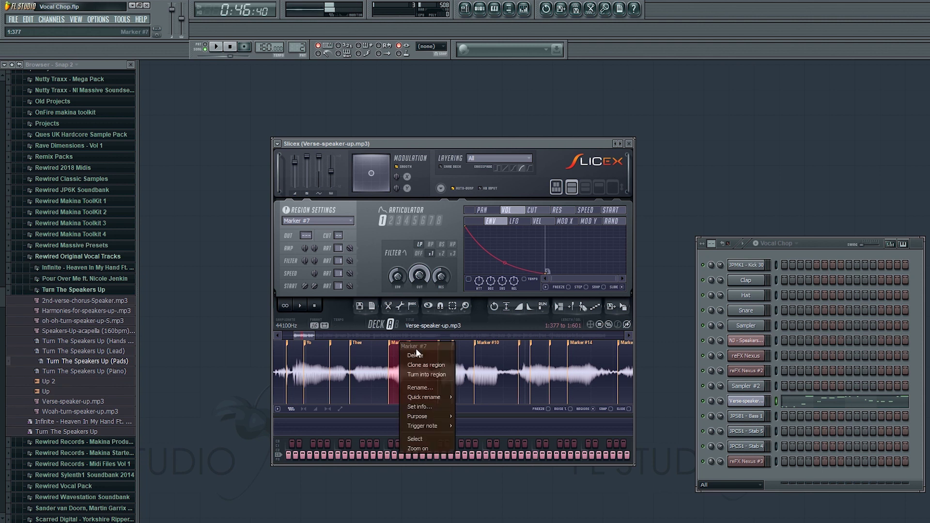
left_click(425, 387)
type("Yeh")
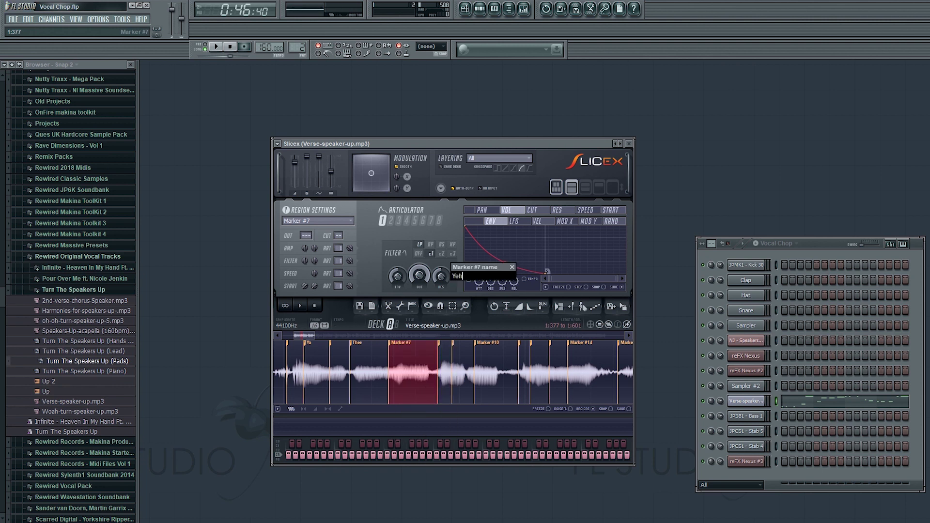
key("Return")
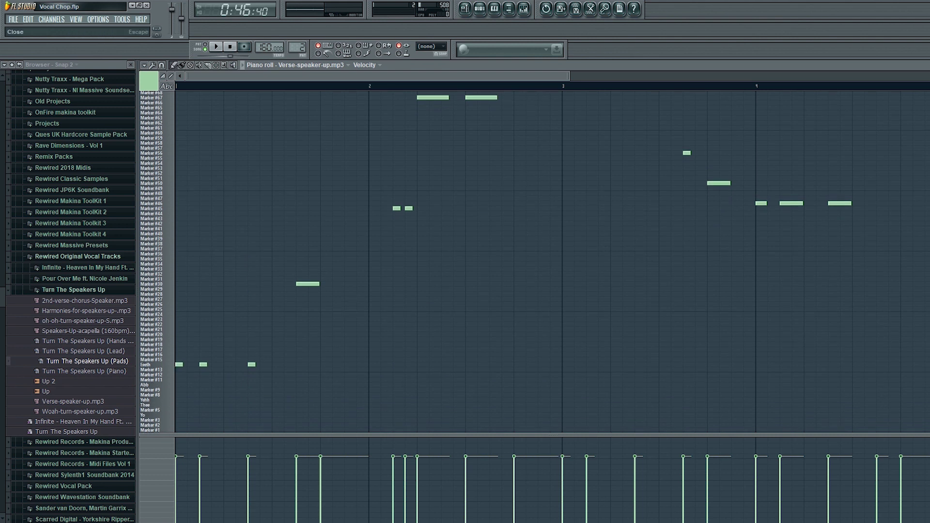
Audition the renamed slices Eeeth, Abb, Yo, Thee and Yehh in the vocal's piano roll
scroll(179, 368, "up", 2)
scroll(533, 208, "up", 2)
scroll(332, 303, "down", 6)
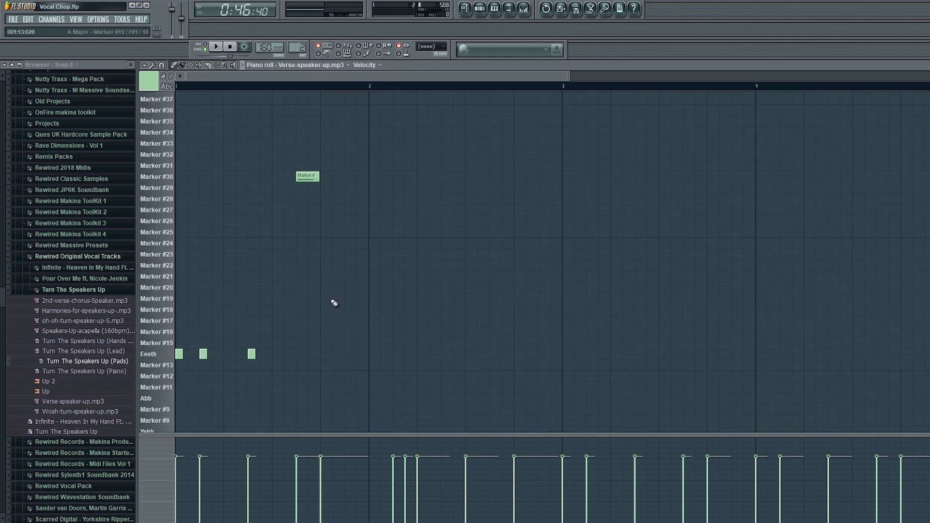
left_click(161, 286)
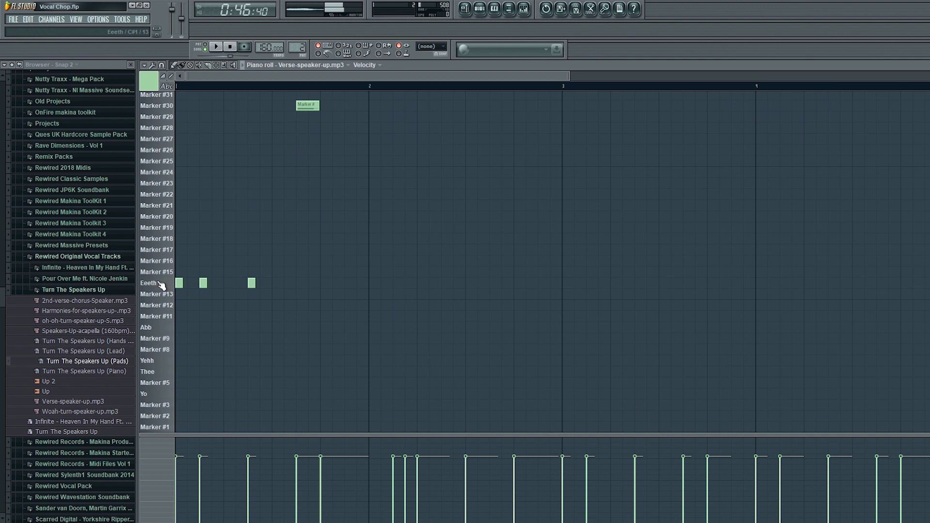
left_click(162, 327)
left_click(161, 397)
left_click(165, 372)
left_click(165, 361)
left_click(163, 332)
Replay the Eeeth slice several times and compare it with Abb and Marker #30
left_click(153, 283)
left_click(154, 283)
left_click(154, 284)
left_click(155, 286)
left_click(163, 333)
scroll(288, 289, "up", 2)
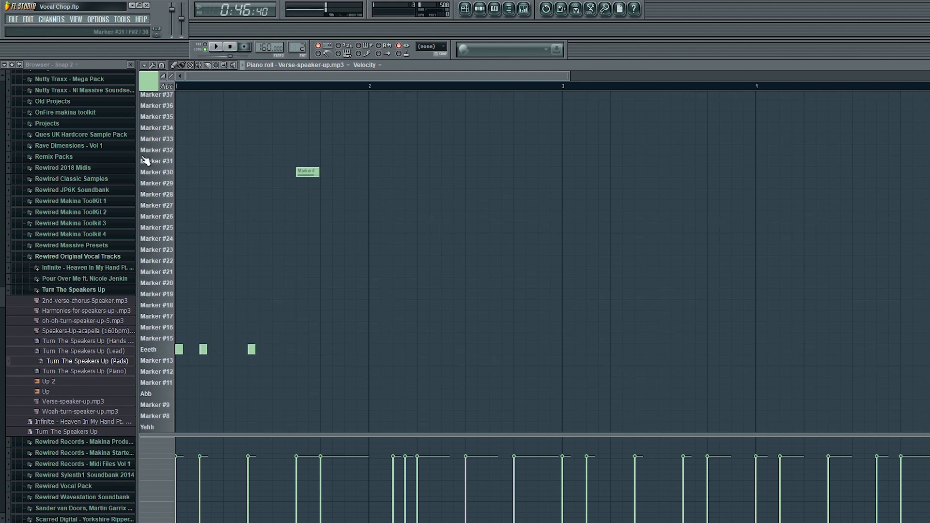
left_click(165, 177)
left_click(164, 350)
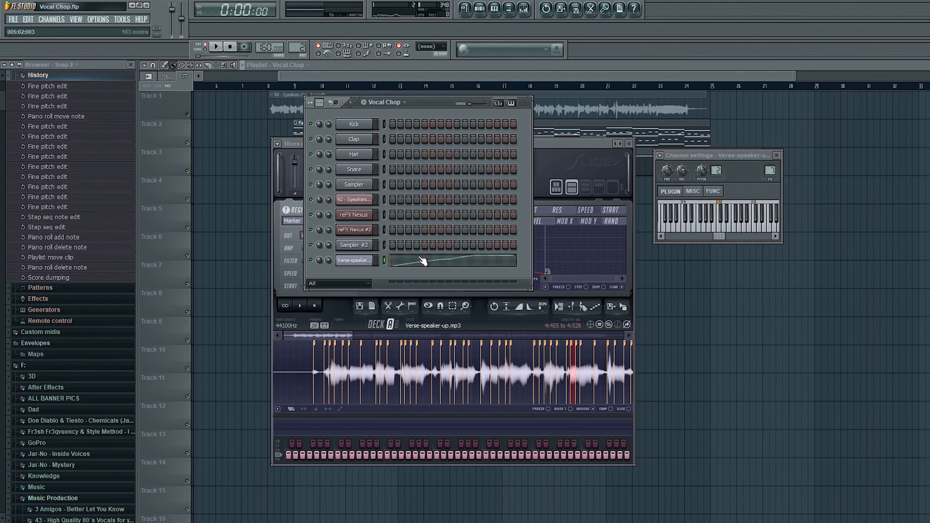
Delete all the dumped slice notes from the vocal's piano roll and audition the mid-range slices
left_click(423, 262)
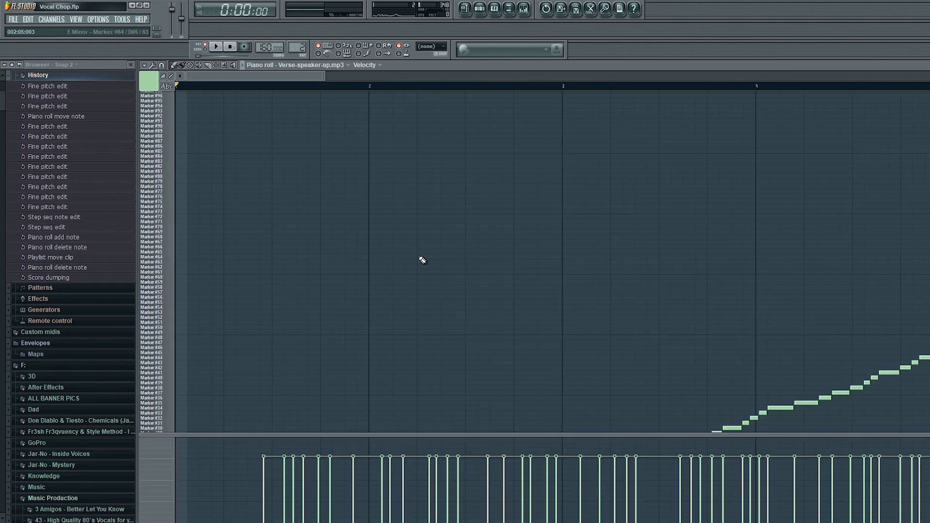
key("ctrl+a")
key("Delete")
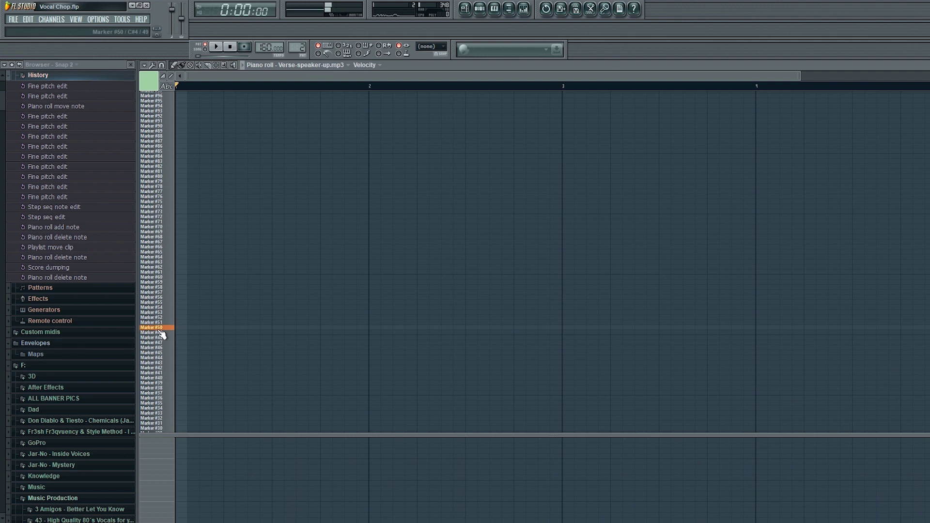
mouse_move(165, 353)
left_mouse_down()
mouse_move(162, 411)
mouse_move(156, 322)
mouse_move(170, 422)
mouse_move(161, 389)
left_mouse_up()
scroll(176, 391, "down", 6)
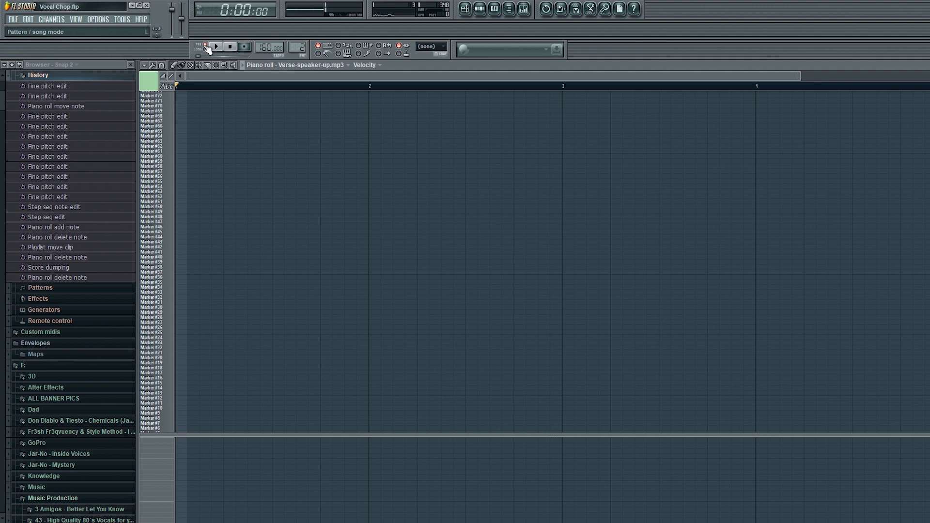
Select bars 9 to 13 in the playlist and play them as a loop in song mode
key("F5")
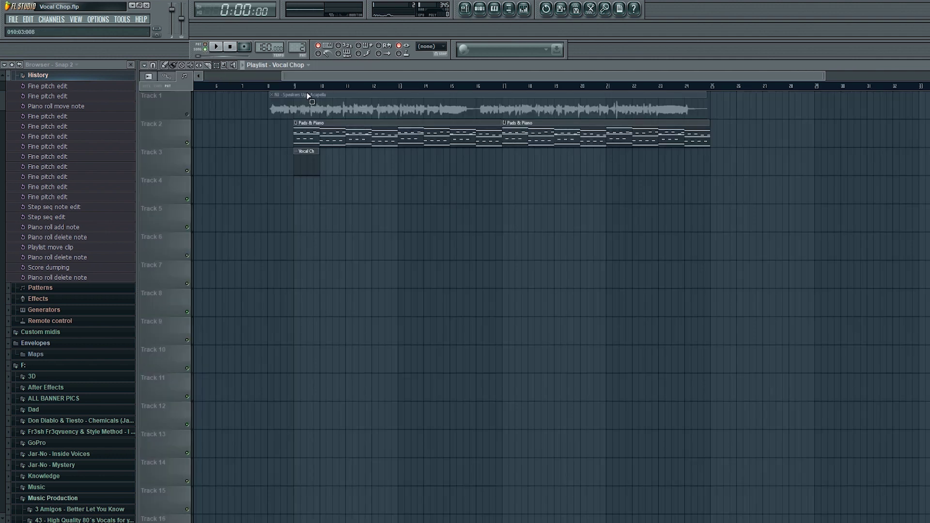
left_click_drag(294, 87, 398, 94)
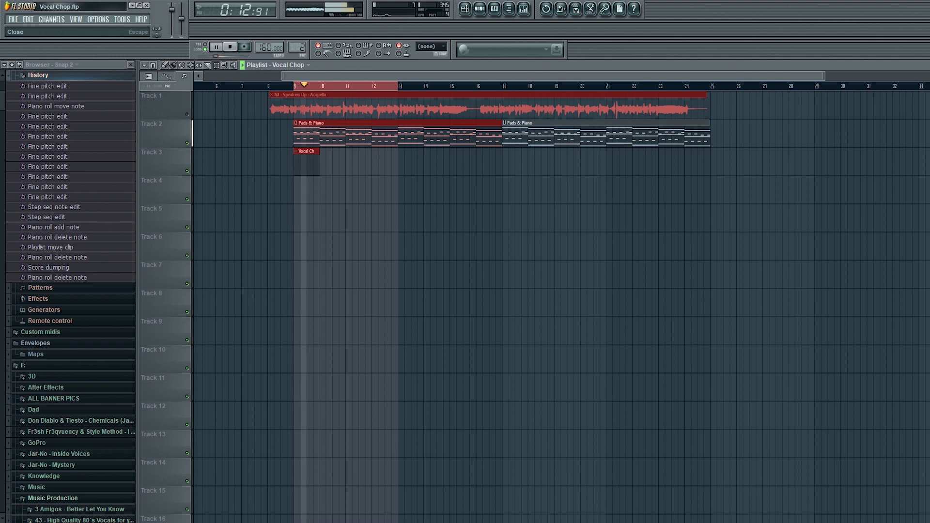
Add two Marker #14 notes in bar 1 of the vocal's piano roll, on beats 1 and 2
key("F7")
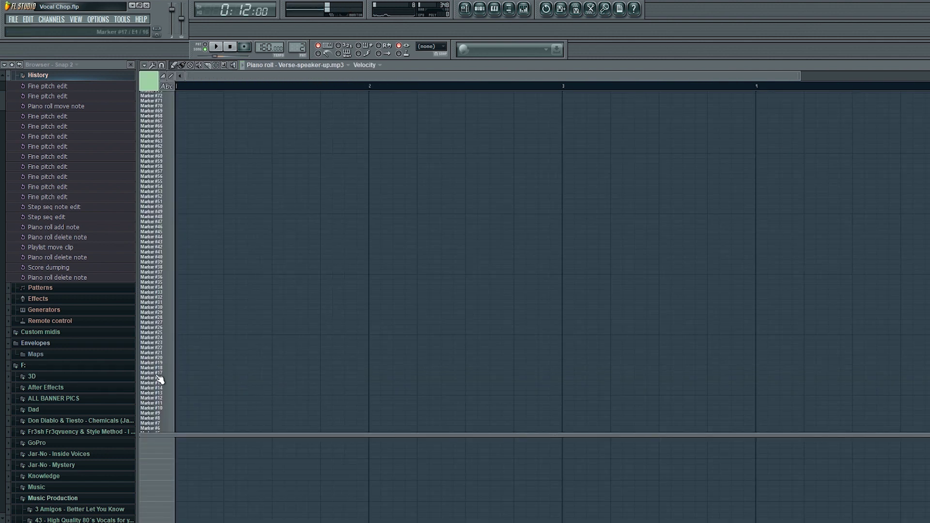
left_click(165, 392)
left_click(180, 390)
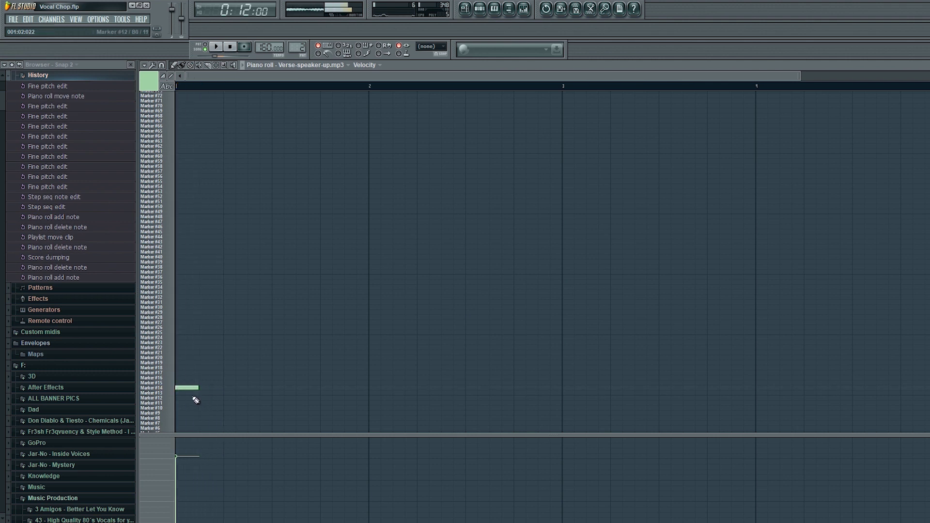
left_click(226, 388)
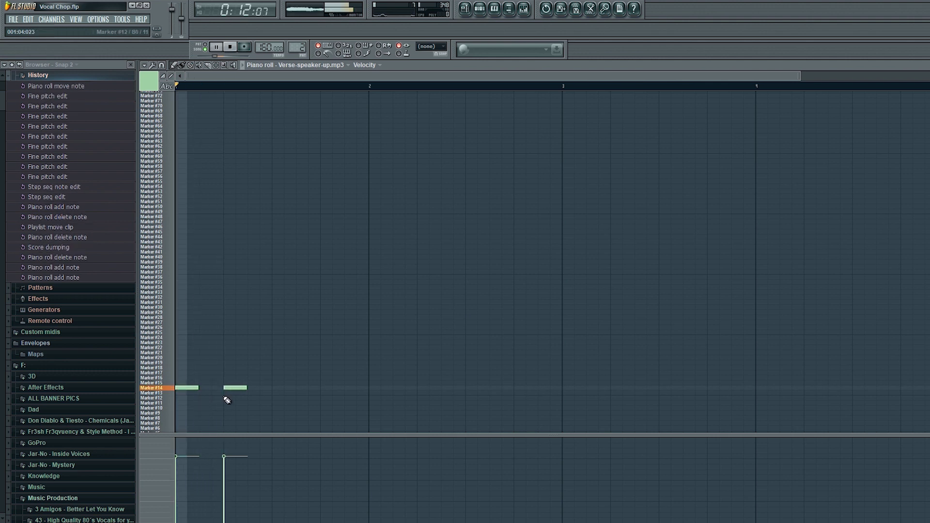
Audition slices from about Marker #17 up to Marker #30, checking them against the chop playback
left_click(161, 374)
left_click(168, 343)
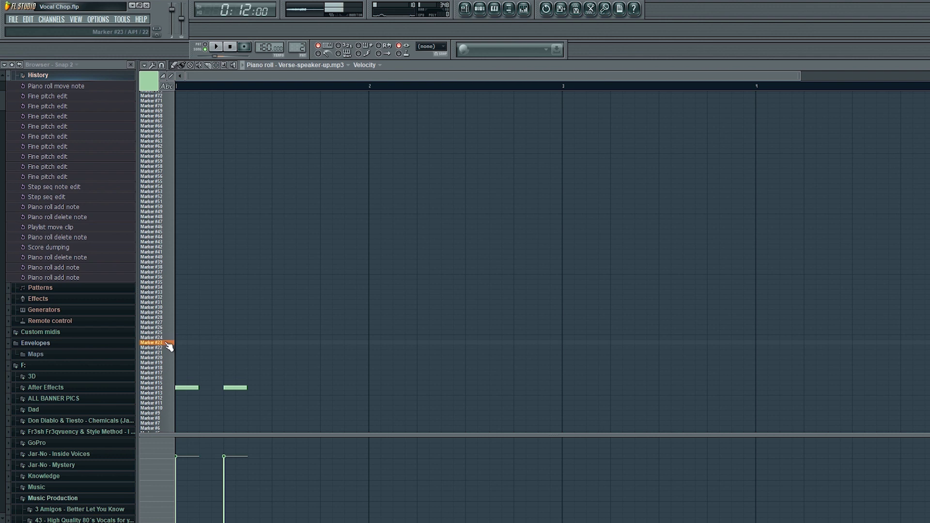
left_click(173, 338)
left_click(170, 328)
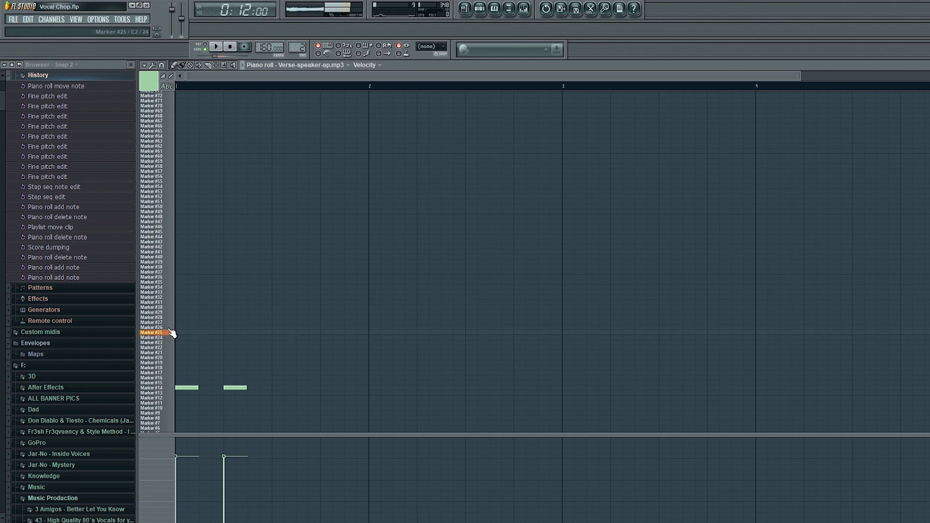
left_click(170, 318)
left_click(170, 313)
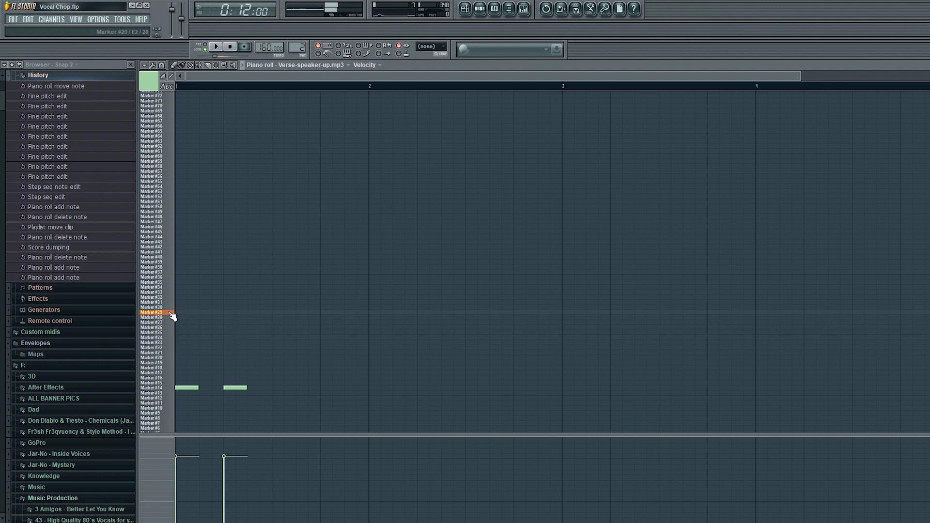
left_click(171, 310)
key("space")
key("space")
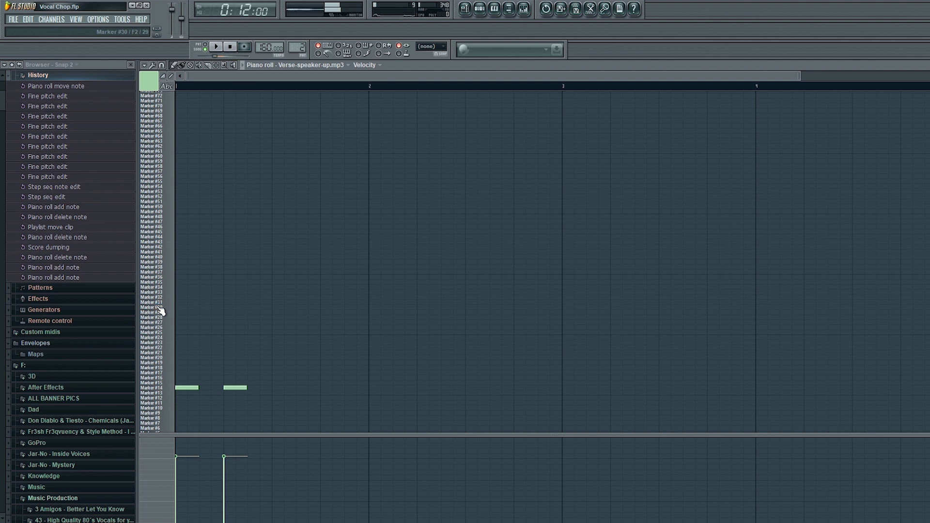
Add two Marker #30 notes in the second half of bar 1, the last ending at bar 2
left_click(300, 307)
key("space")
key("space")
left_click(347, 307)
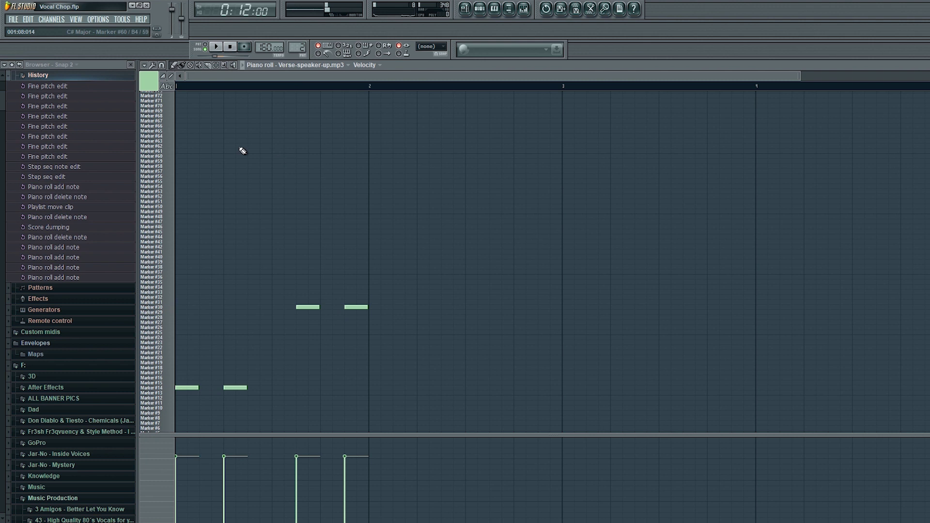
Play the chop so far and audition slices from about Marker #35 up to Marker #38
left_click(169, 65)
left_click(177, 201)
key("space")
key("space")
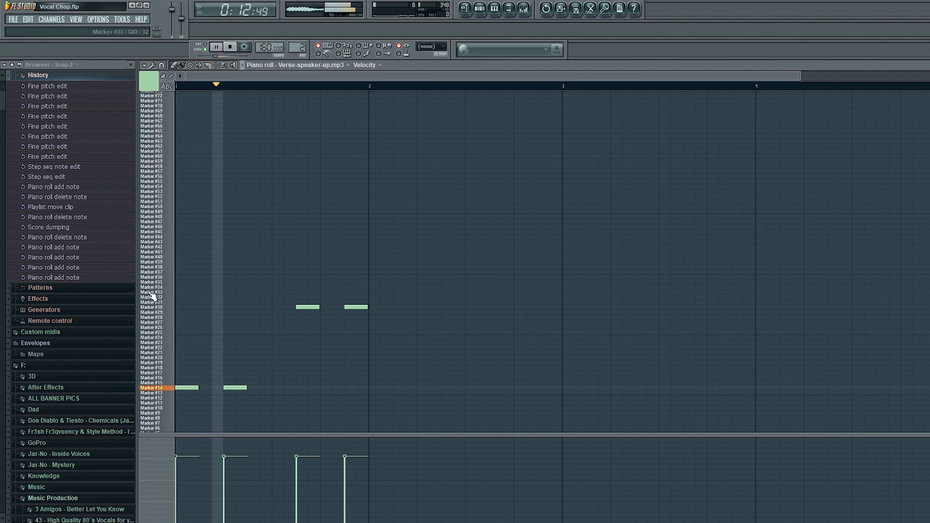
left_click(168, 282)
left_click(168, 278)
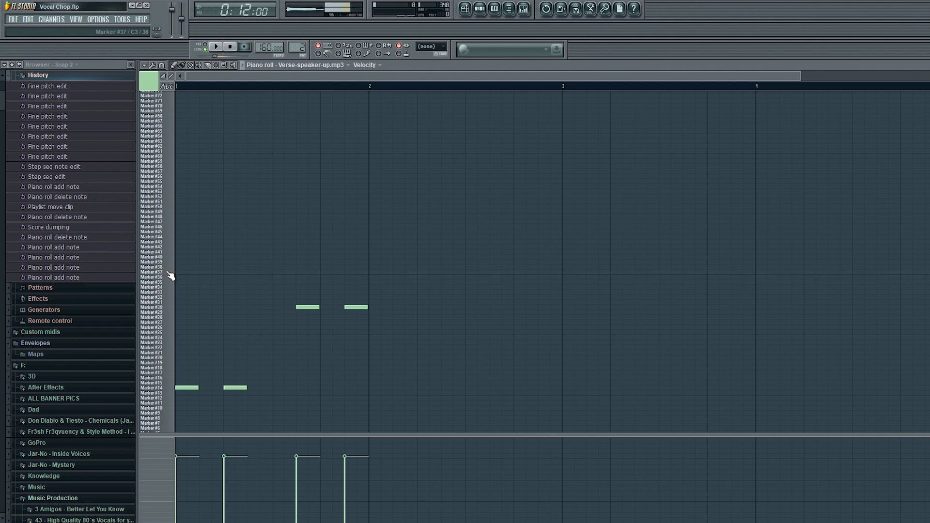
left_click(168, 268)
Try a Marker #37 note near the start of bar 2 during playback
key("space")
left_click(398, 271)
key("space")
right_click(396, 272)
Add two short Marker #45 notes early in bar 2, then extend the chop with higher slices through bar 4 and play it
left_click(171, 232)
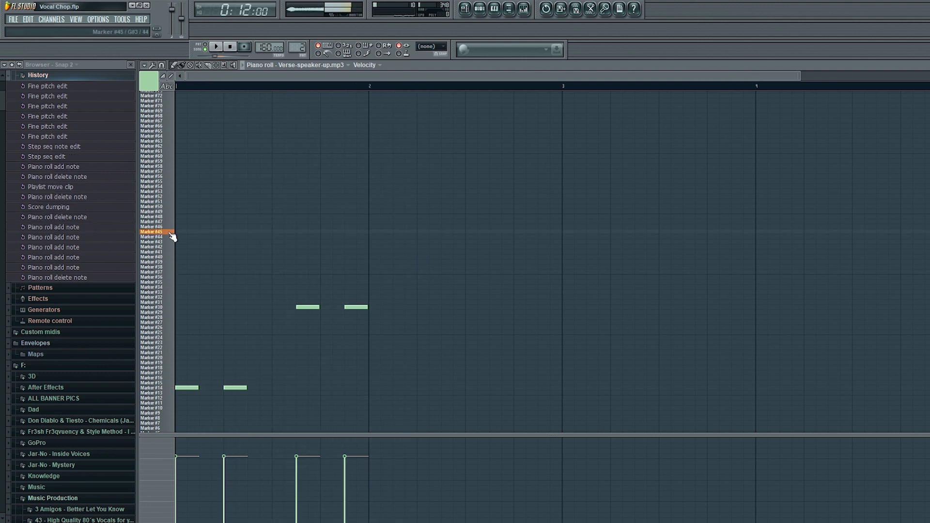
key("space")
left_click(397, 232)
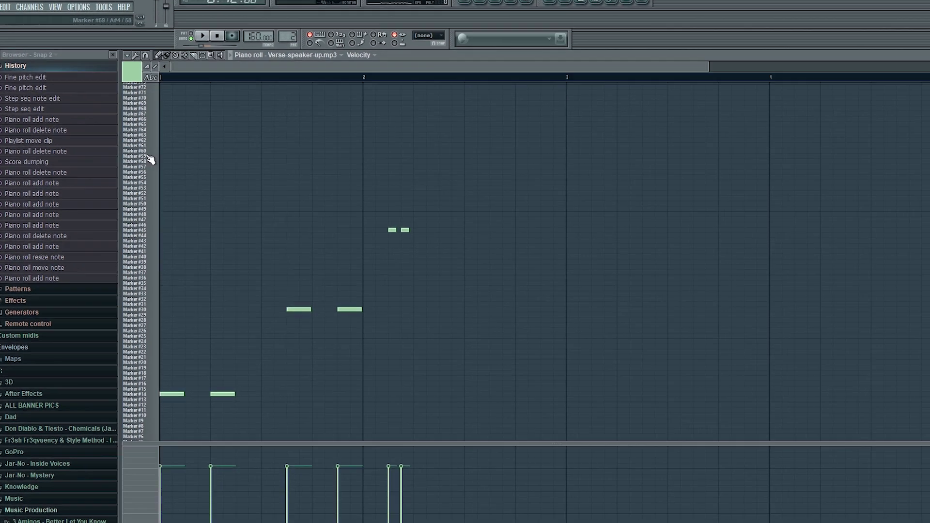
left_click_drag(453, 106, 570, 106)
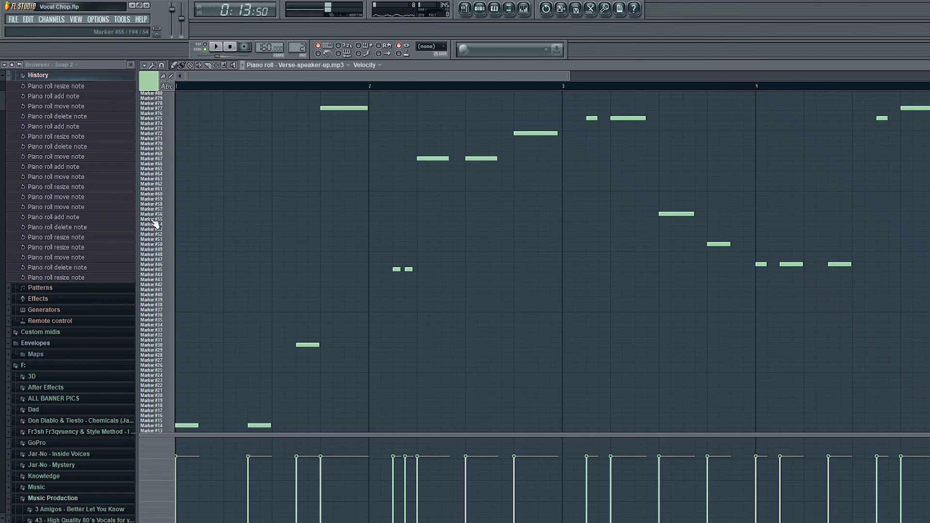
key("space")
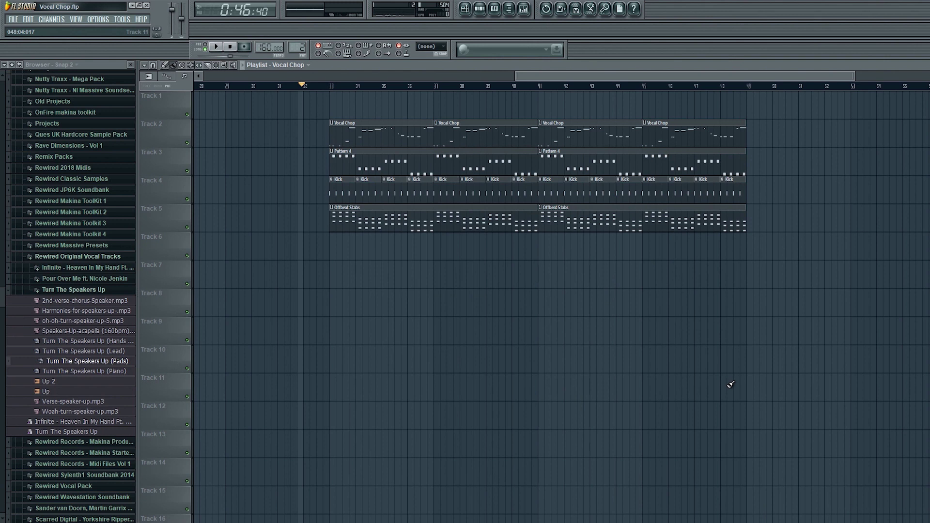
Play the arrangement from bar 32 and follow the Vocal Chop clip's notes in the piano roll during playback
key("space")
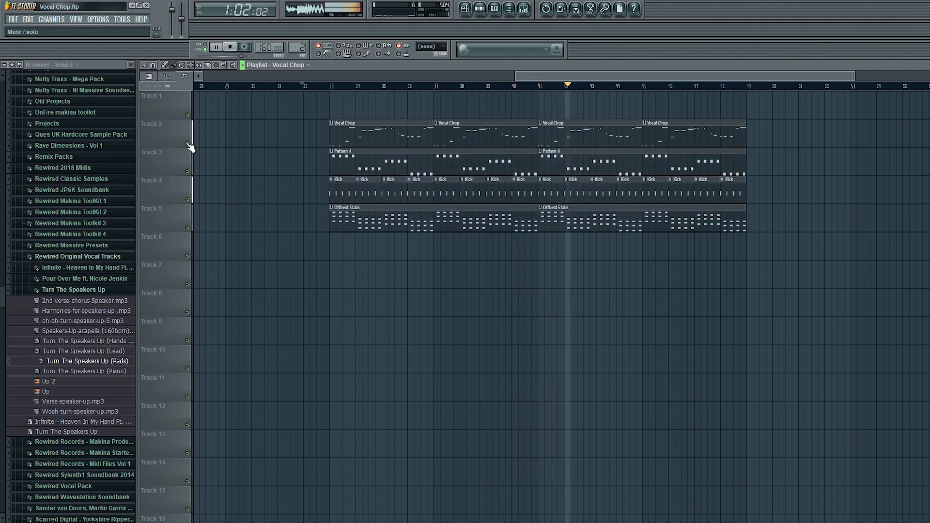
double_click(707, 139)
scroll(818, 258, "up", 3)
scroll(630, 77, "left", 3)
left_click_drag(712, 73, 549, 72)
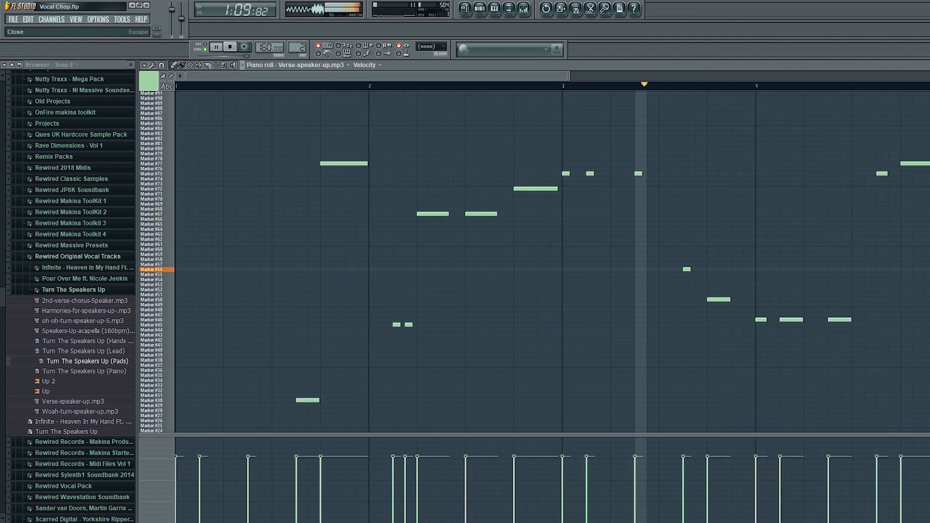
left_click(926, 65)
key("space")
key("F6")
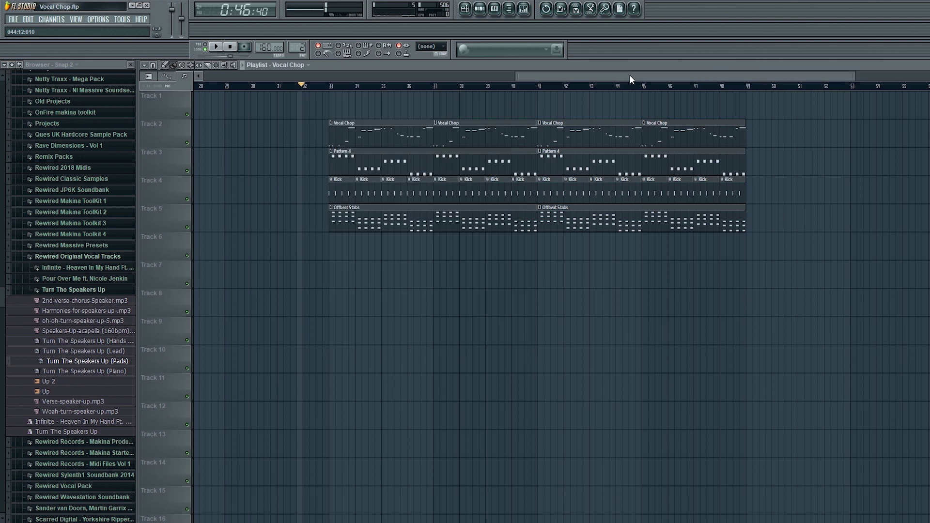